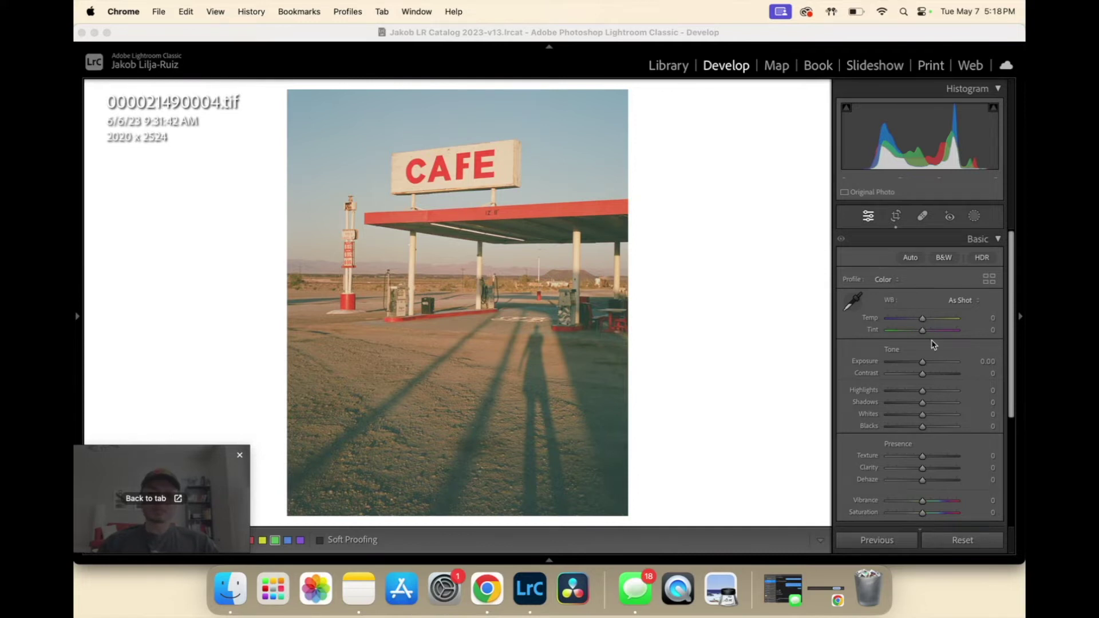
Collapse the Basic panel so the Develop sections show only their headers.
click(981, 239)
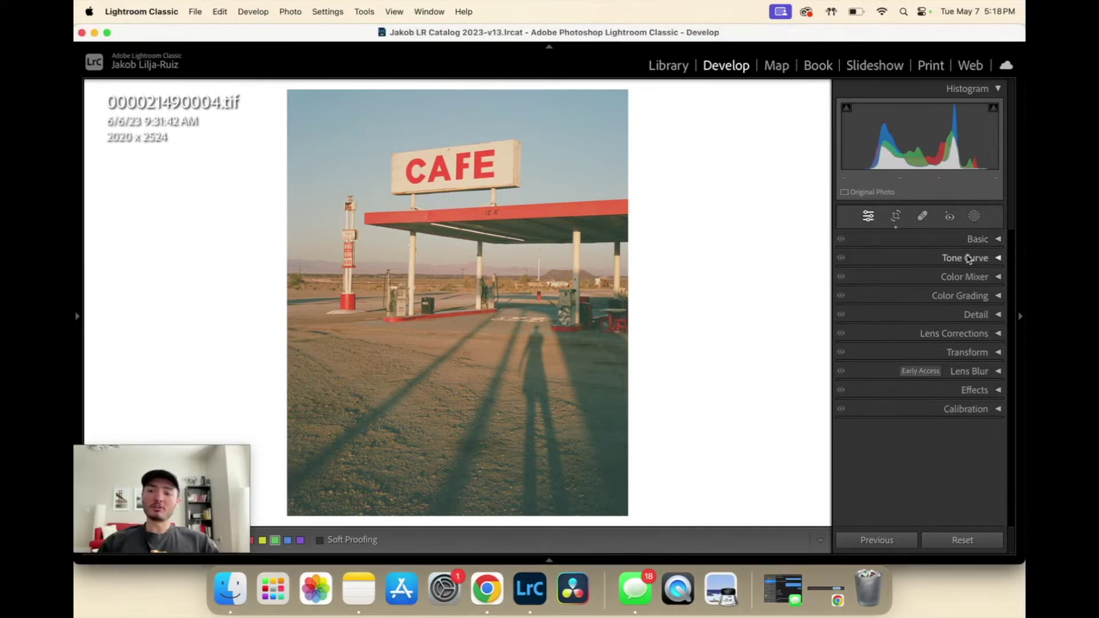
Steepen the RGB tone curve with a midpoint, black point at input 40 and white point at 246.
click(968, 258)
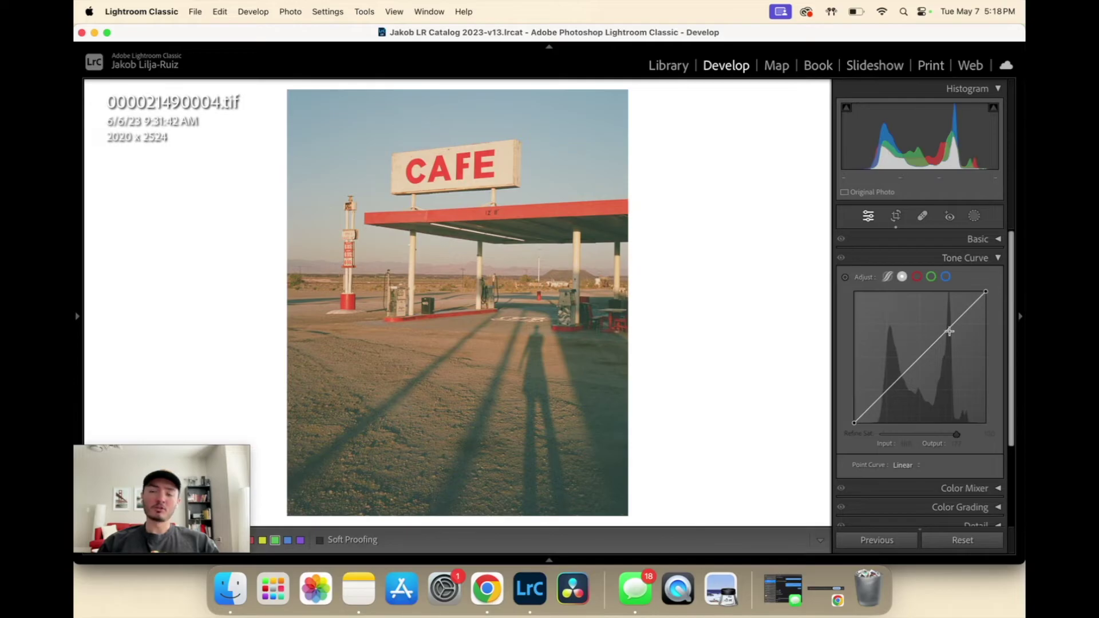
click(916, 360)
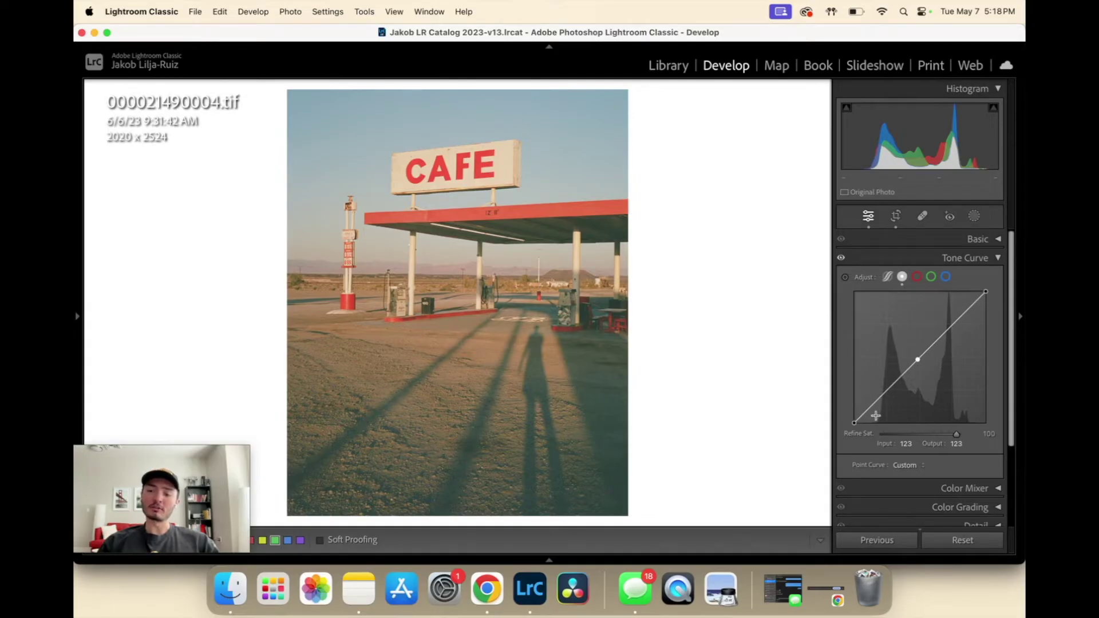
mouse_move(854, 424)
mouse_down()
mouse_move(874, 438)
mouse_move(874, 424)
mouse_up()
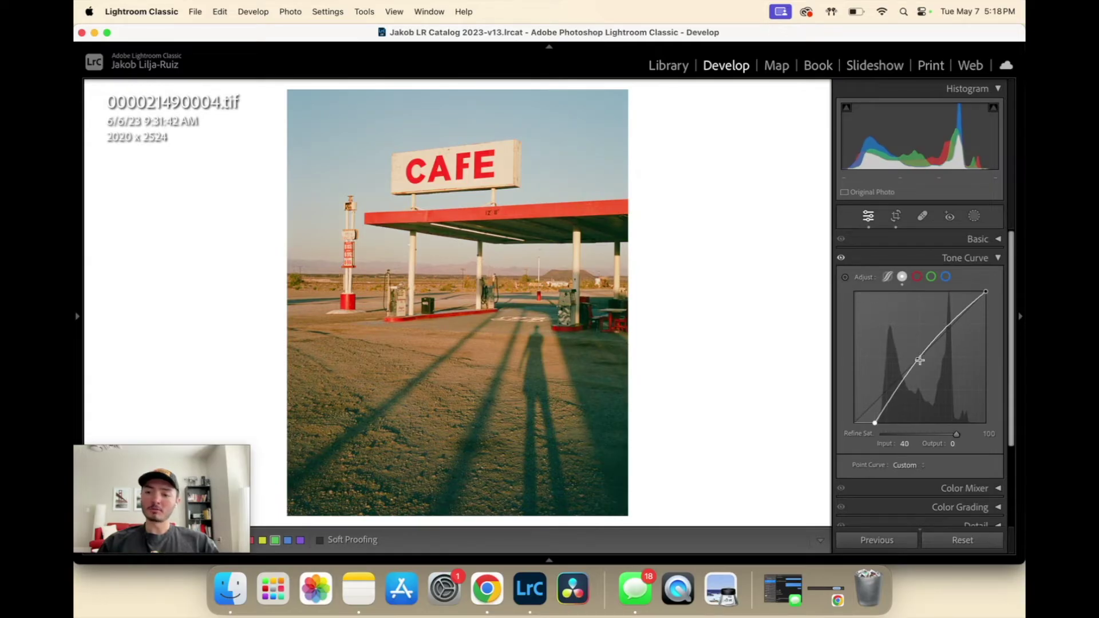
drag(918, 359, 919, 359)
drag(983, 292, 981, 291)
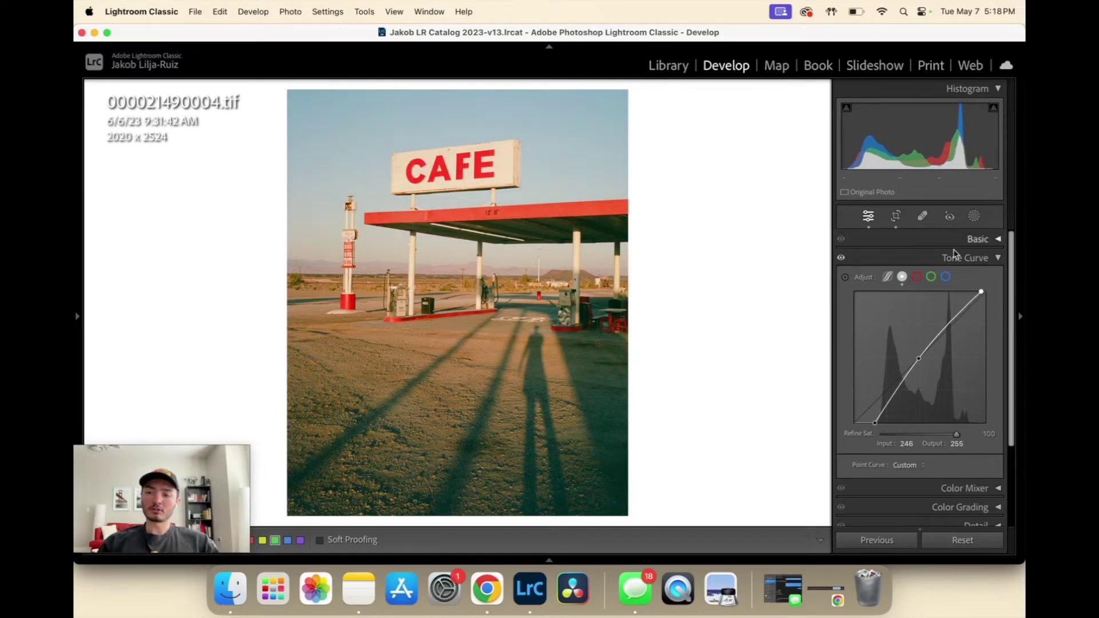
Select the Green channel curve, anchor its midpoint, and inspect the shadowed ground close up.
click(931, 276)
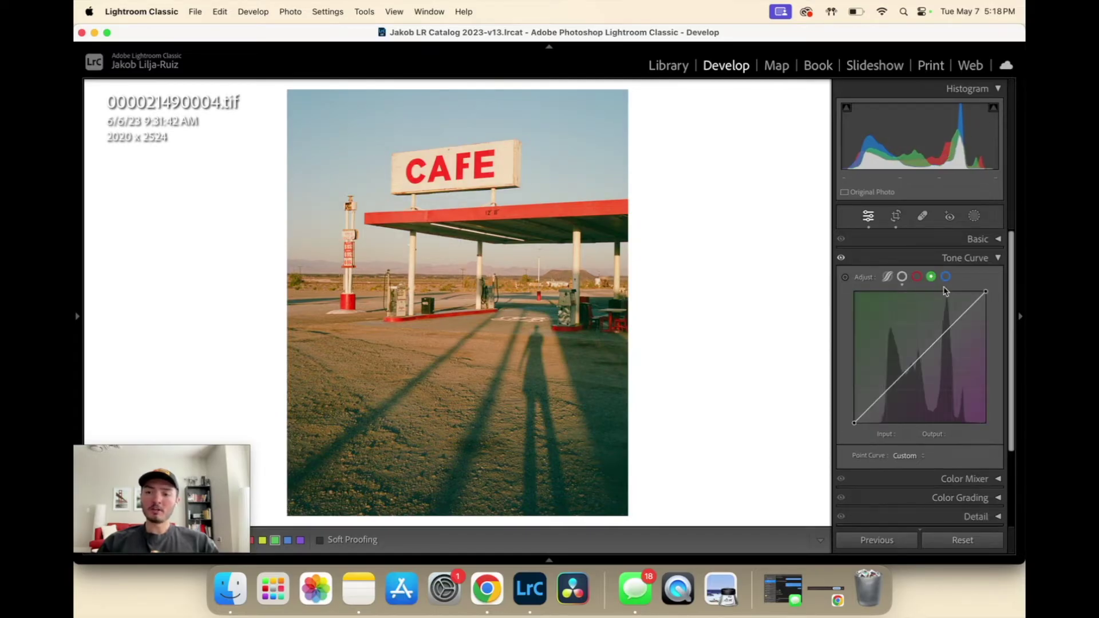
click(919, 359)
click(589, 368)
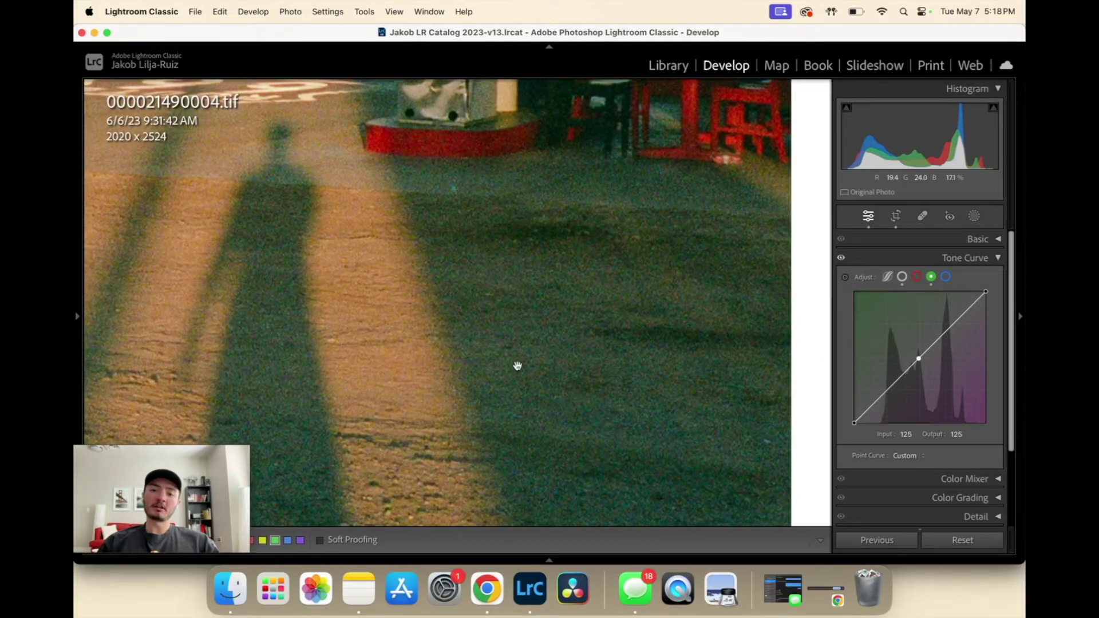
drag(494, 360, 567, 357)
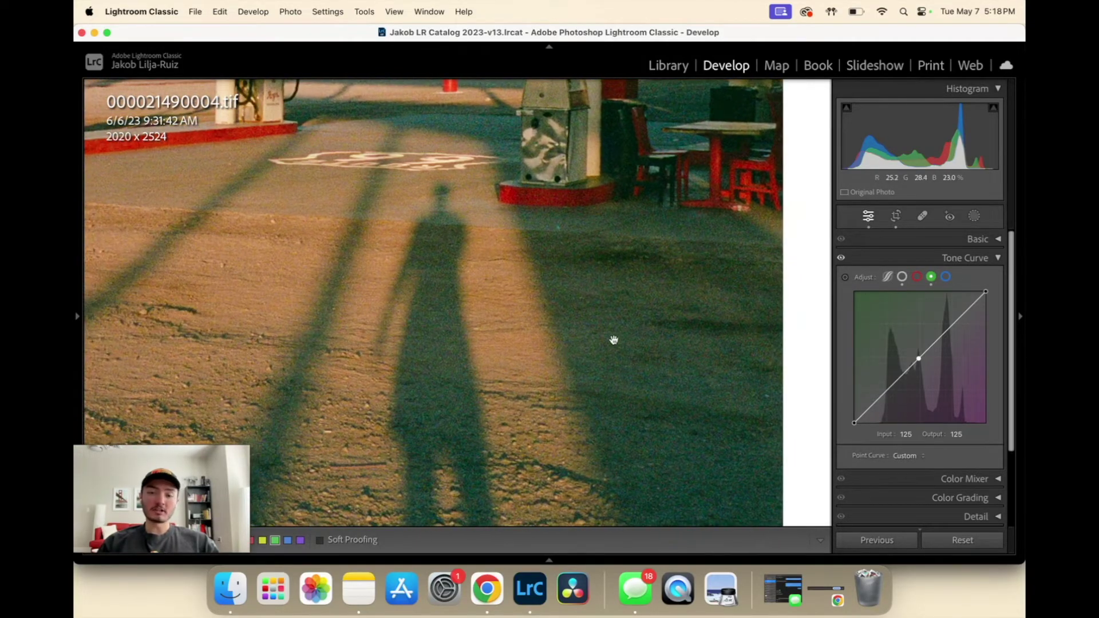
drag(620, 326, 618, 404)
scroll(618, 403, down, 5)
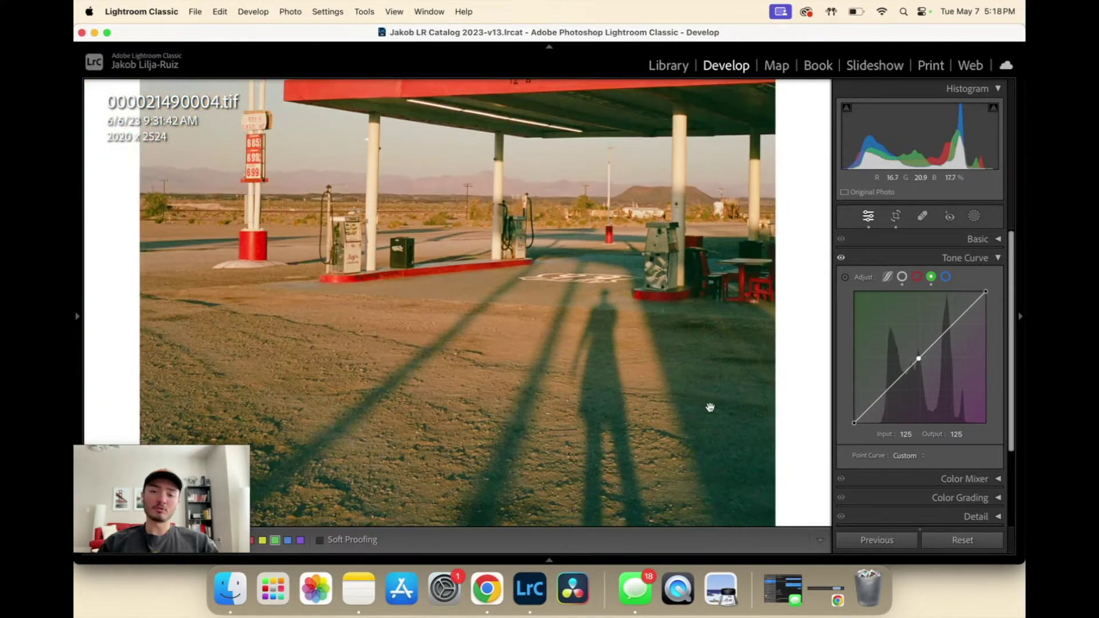
drag(710, 407, 694, 311)
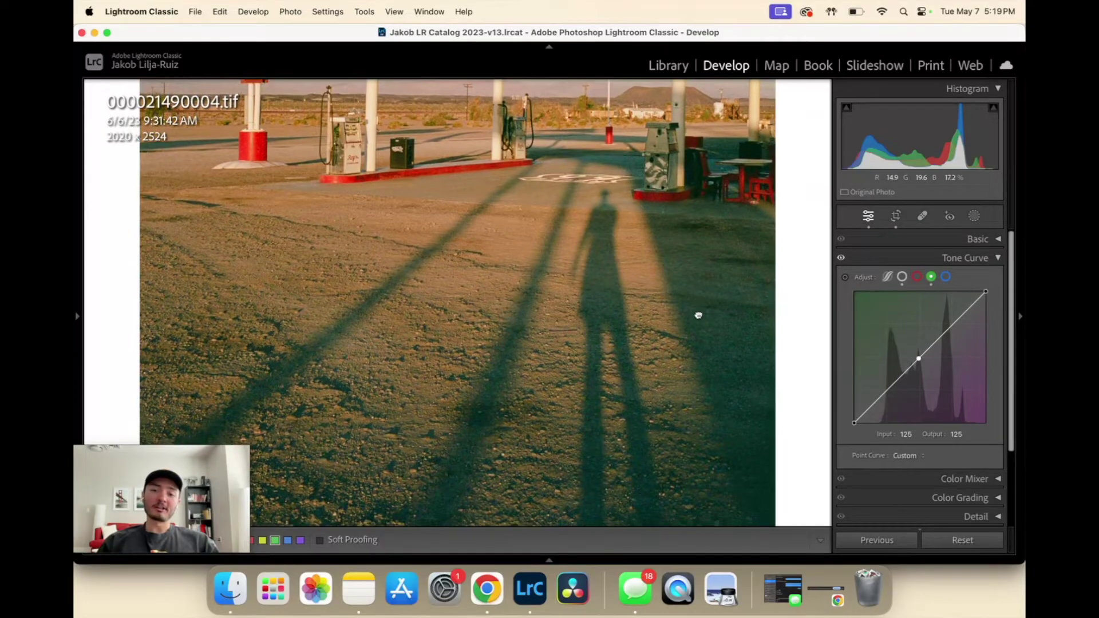
scroll(719, 286, up, 2)
scroll(682, 280, up, 2)
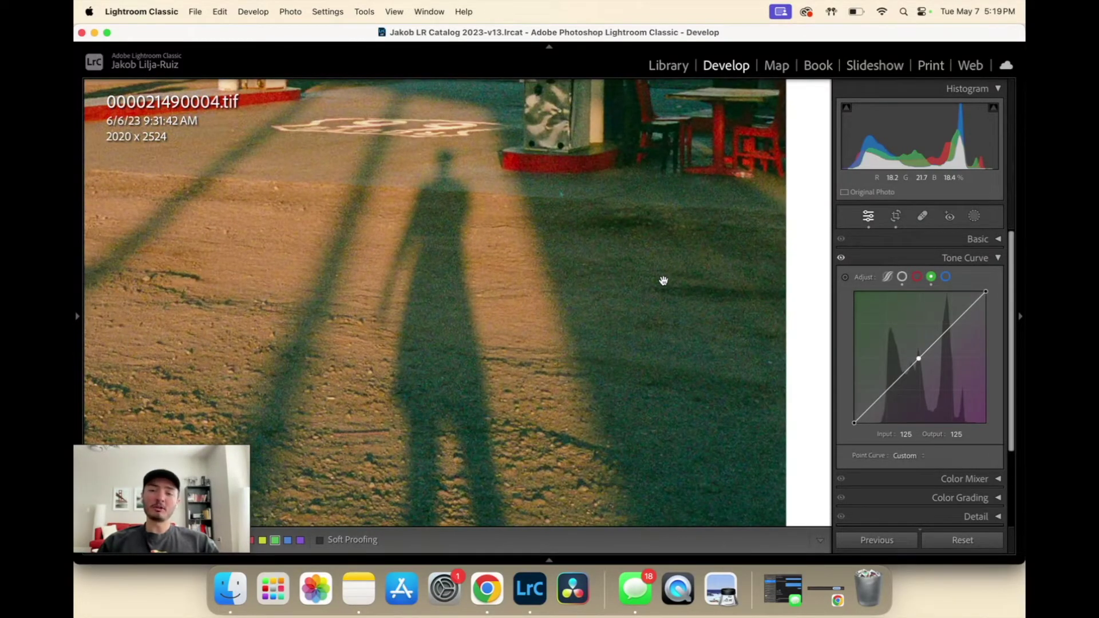
drag(658, 282, 637, 268)
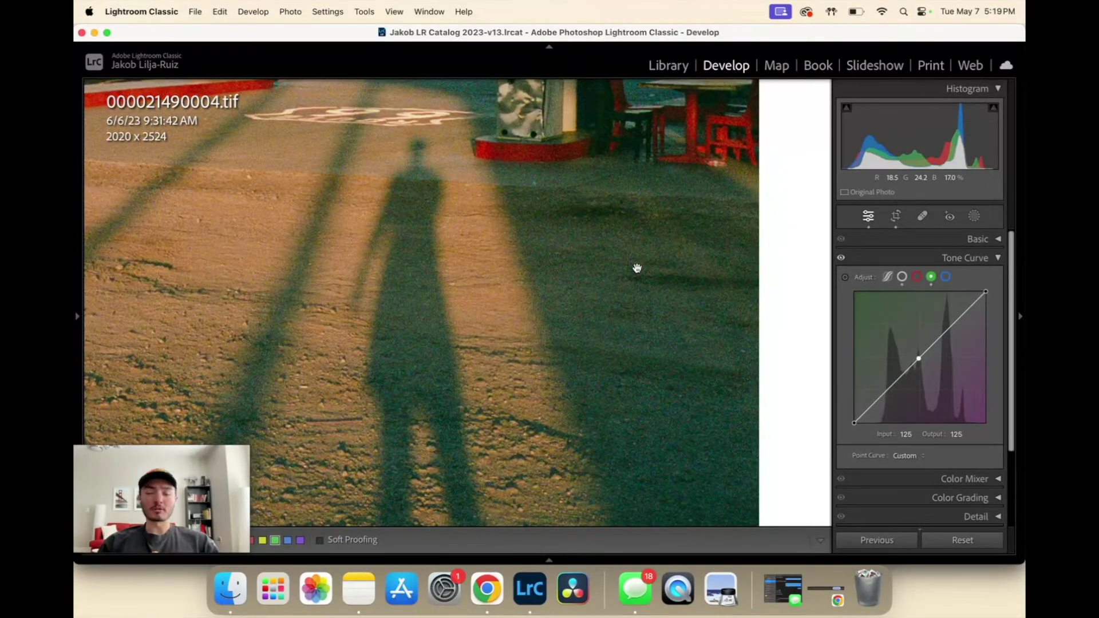
click(637, 268)
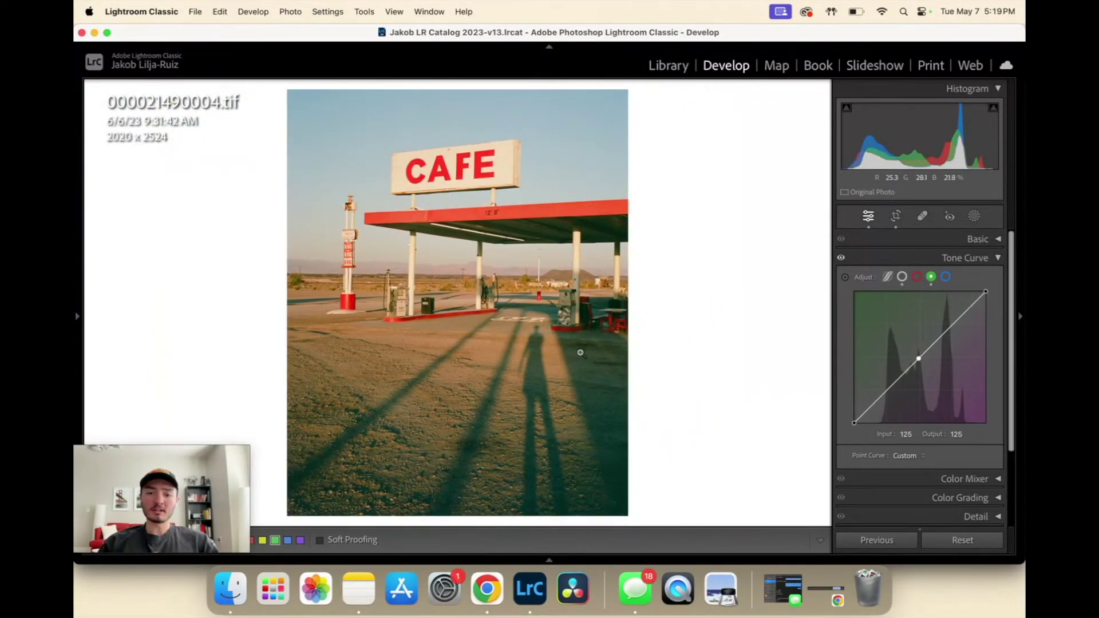
Move the green curve's black point to input 12 to pull green from the deepest shadows.
click(579, 352)
drag(579, 351, 595, 330)
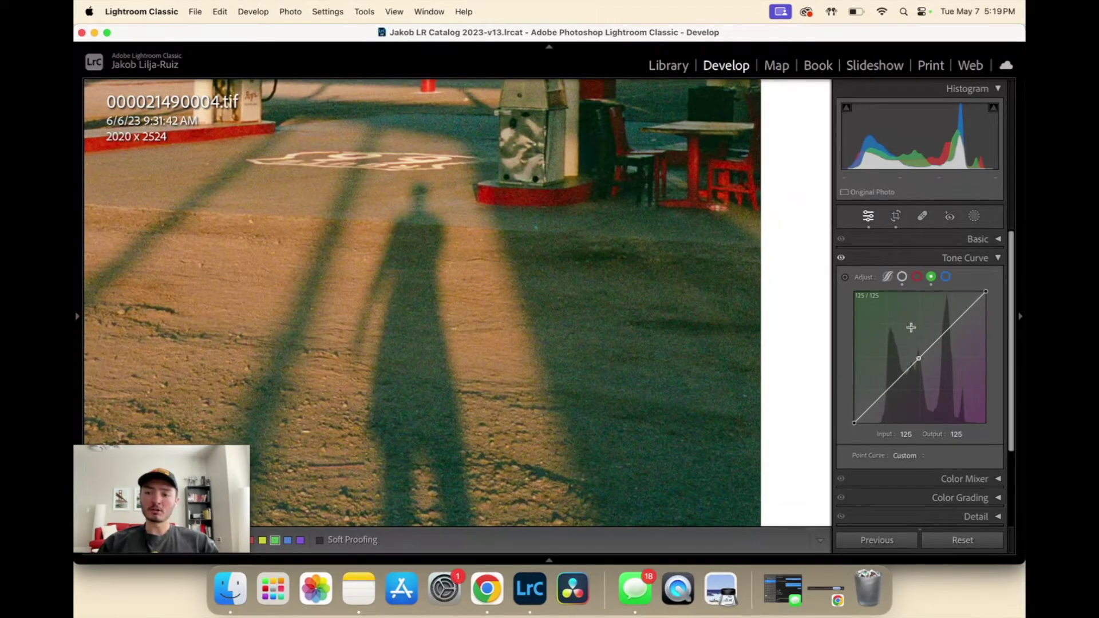
click(854, 424)
drag(855, 426, 860, 432)
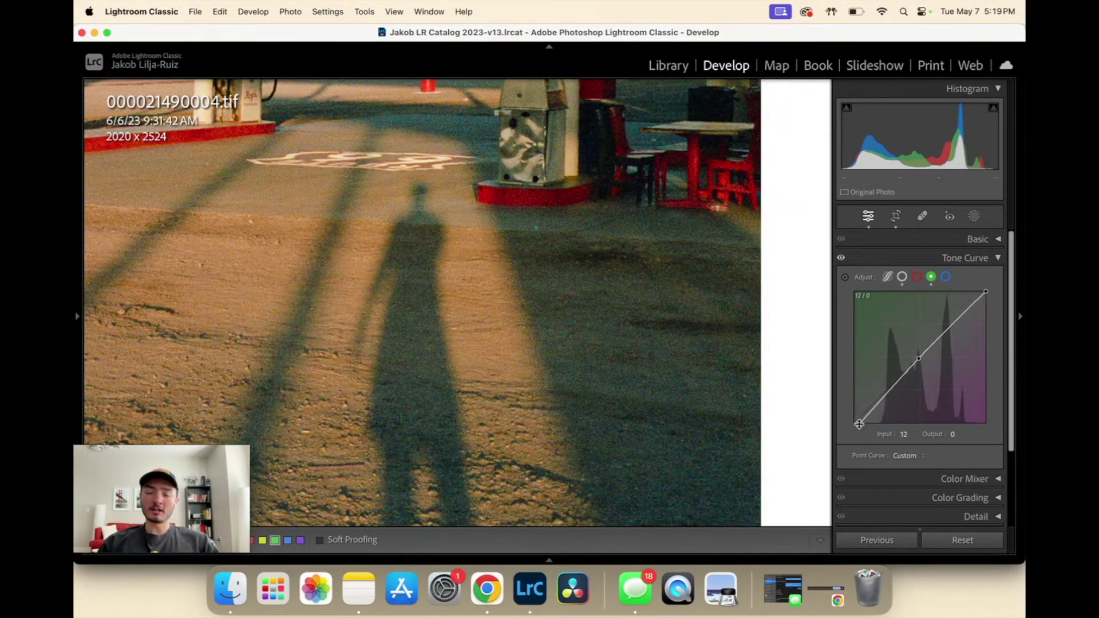
click(637, 297)
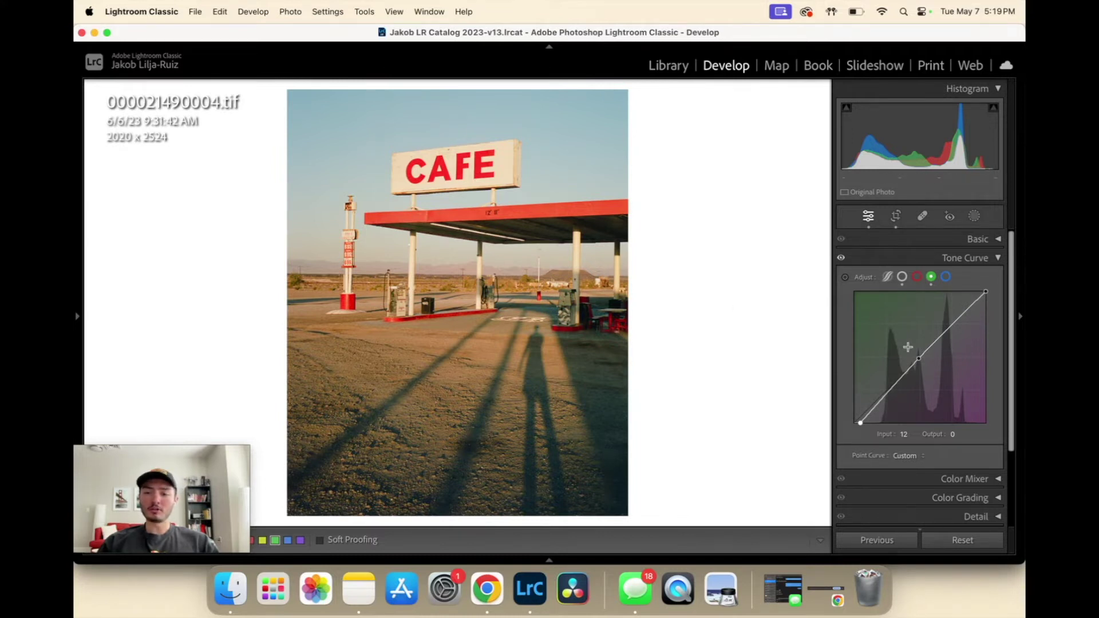
click(947, 277)
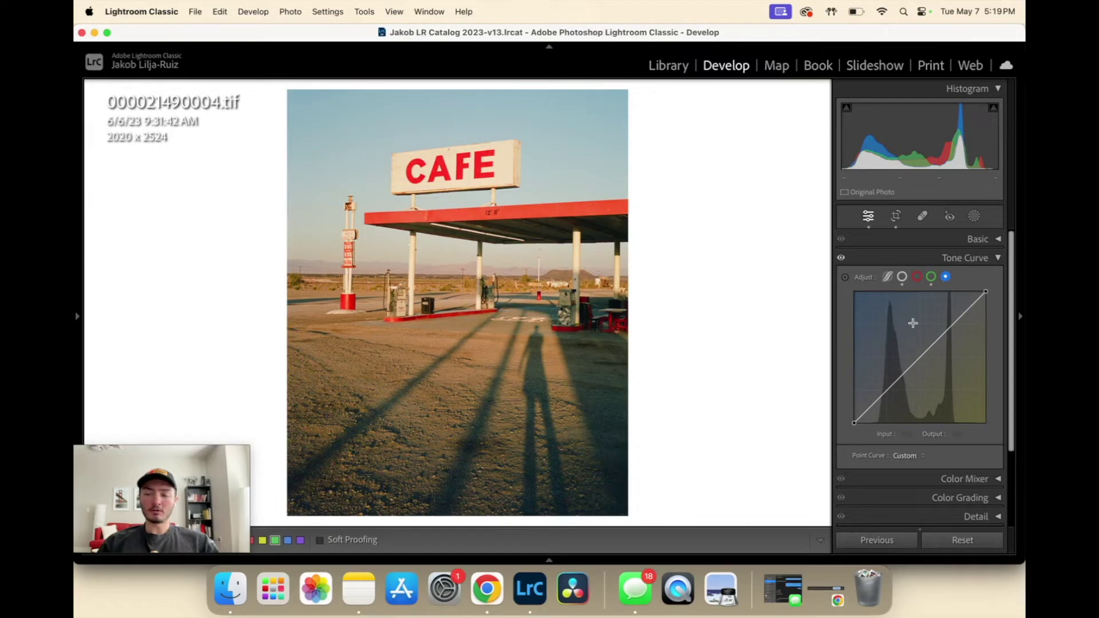
Dip the blue curve's midtone to 125, set endpoints to 5 and 249, then show Before/After.
click(920, 357)
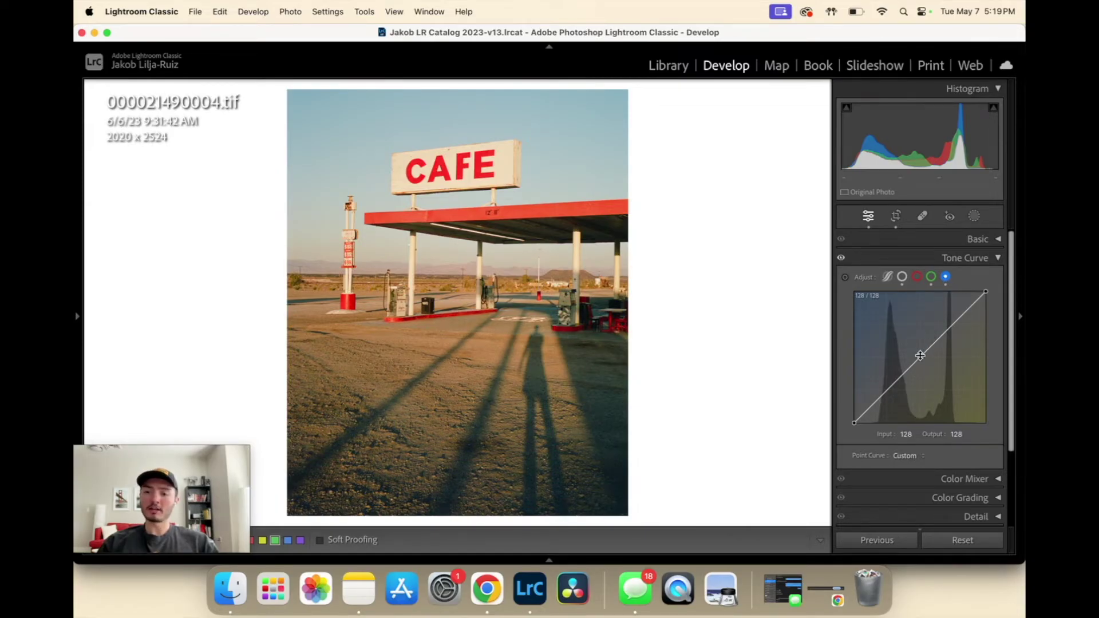
drag(920, 356, 921, 360)
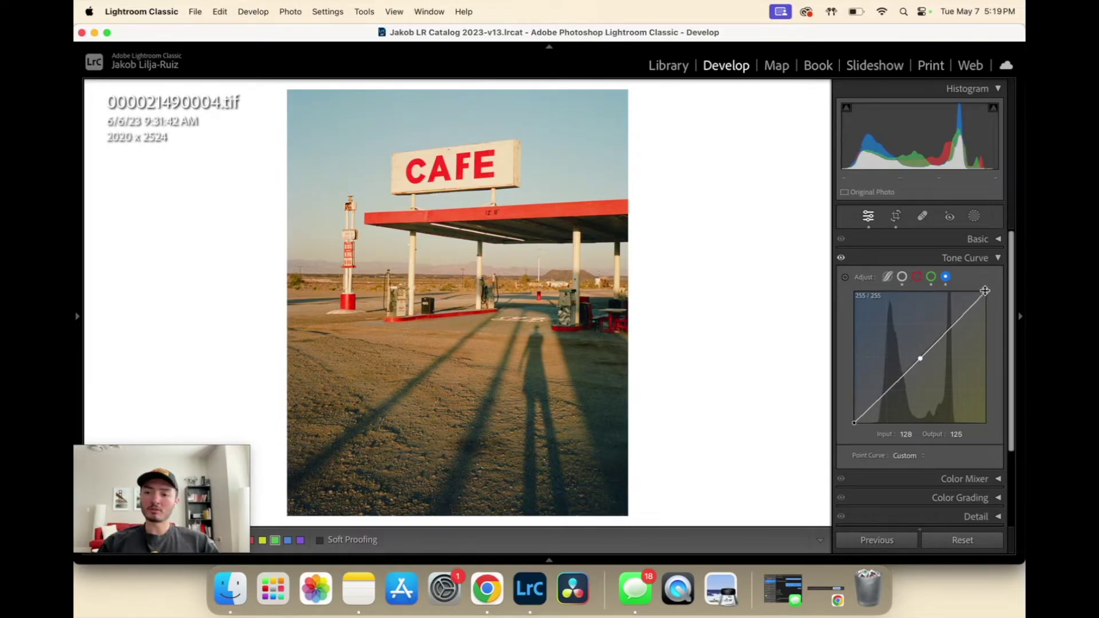
drag(985, 289, 984, 289)
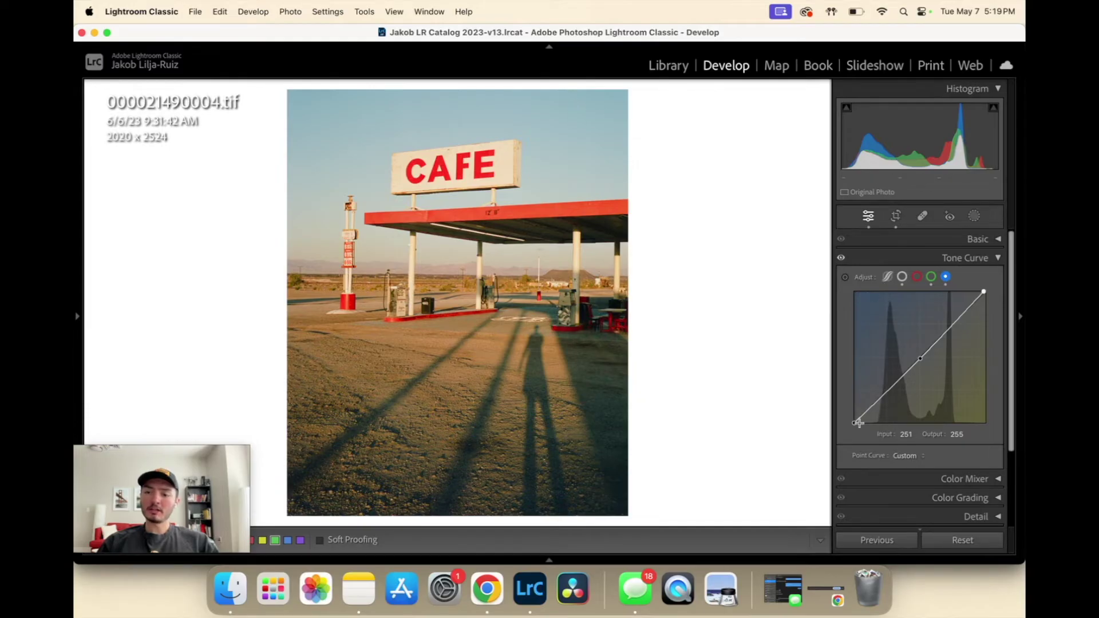
mouse_move(853, 423)
mouse_down()
mouse_move(870, 435)
mouse_move(855, 439)
mouse_move(872, 442)
mouse_move(856, 442)
mouse_up()
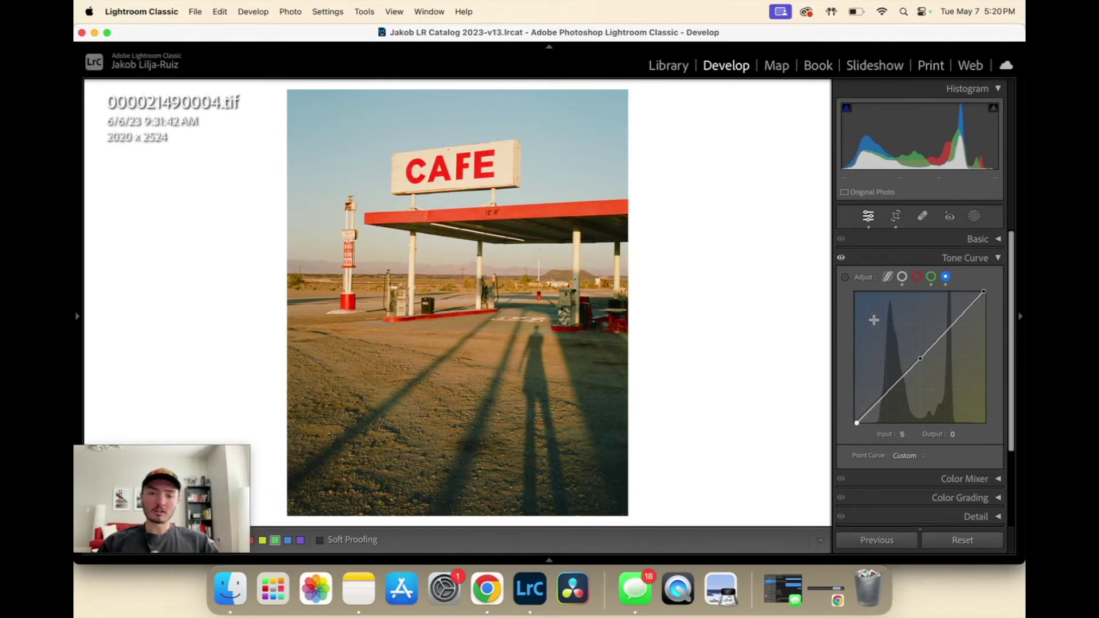
drag(985, 292, 983, 290)
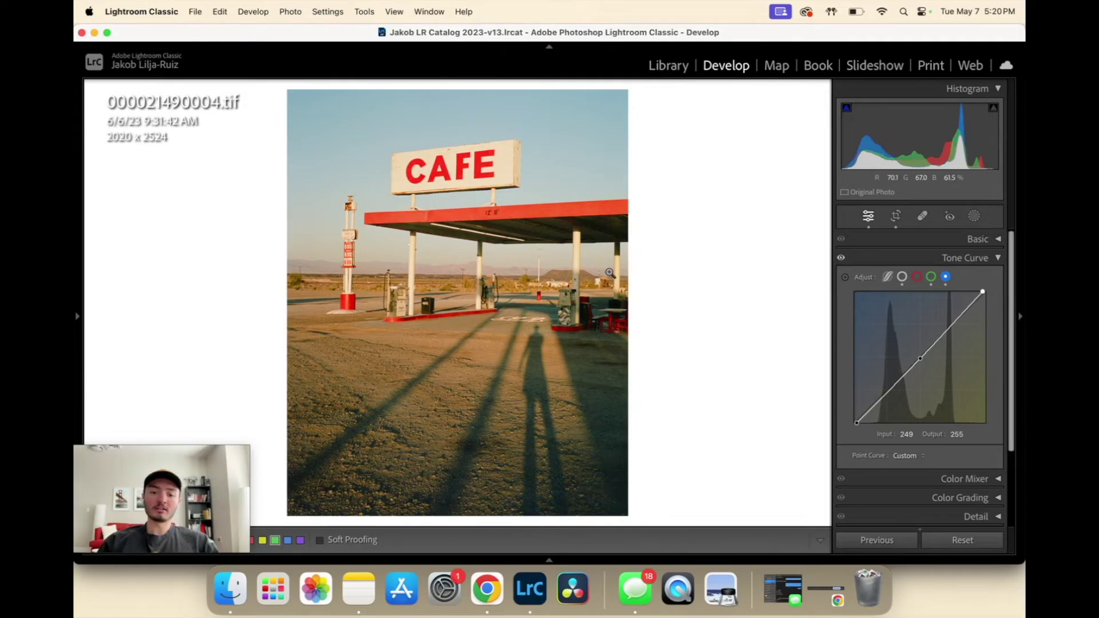
key(y)
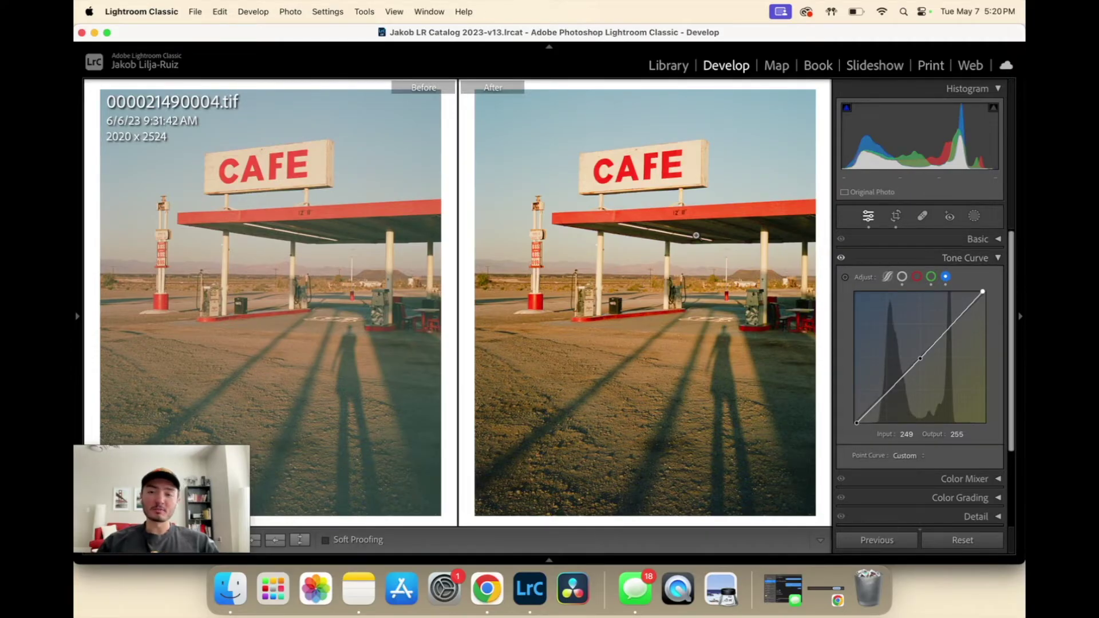
Zoom into the Before/After views to compare the pumps and long shadows.
click(708, 241)
drag(710, 244, 645, 164)
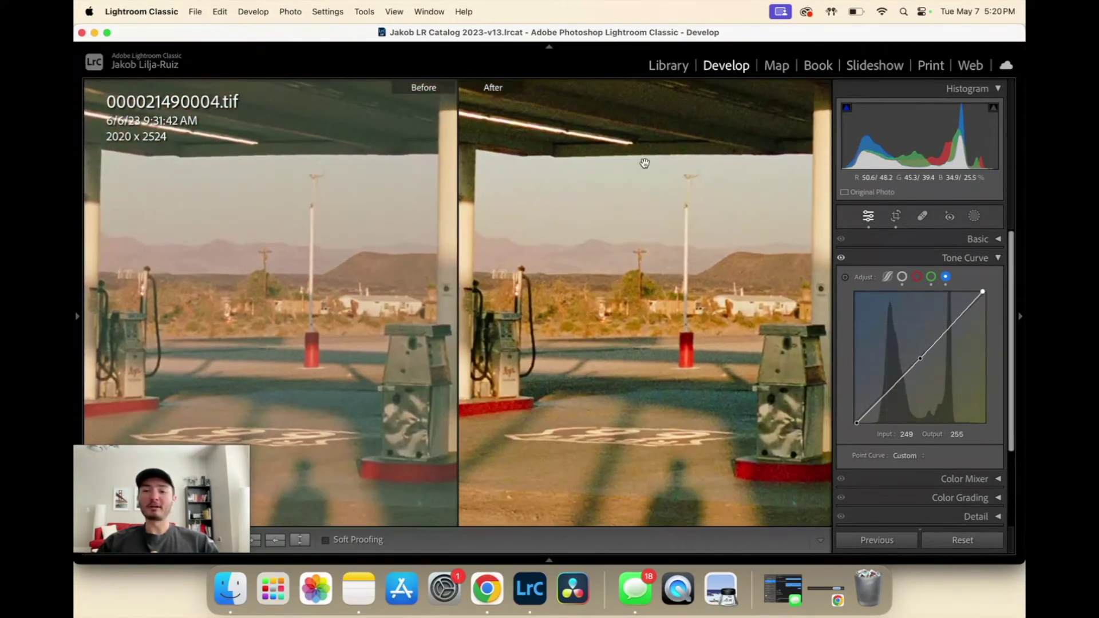
drag(695, 285, 696, 195)
click(695, 196)
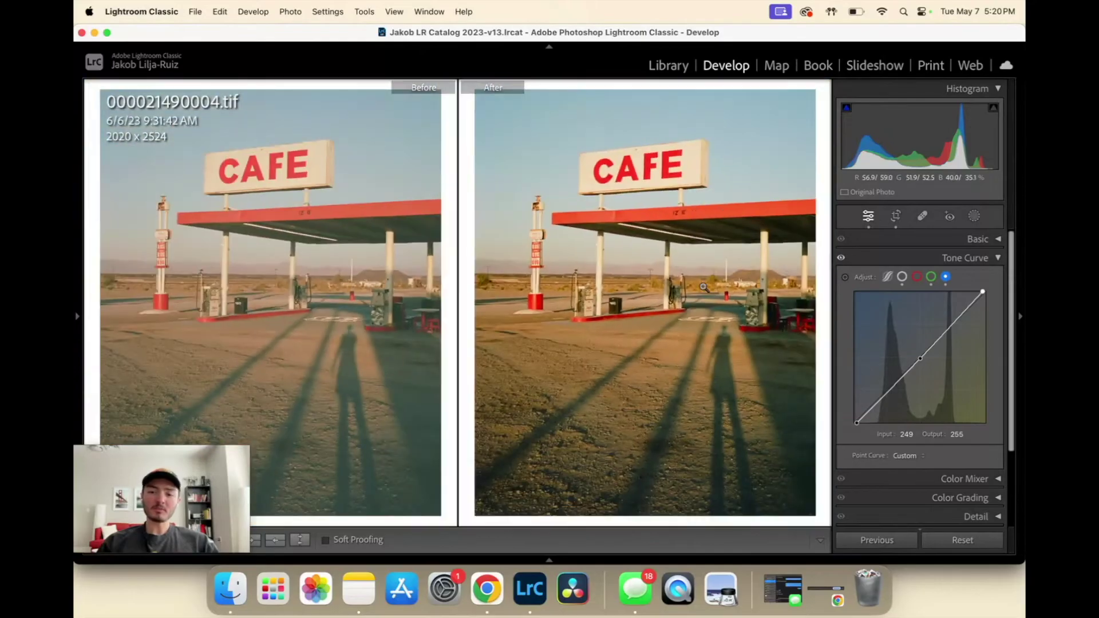
click(779, 336)
drag(672, 338, 650, 270)
click(652, 271)
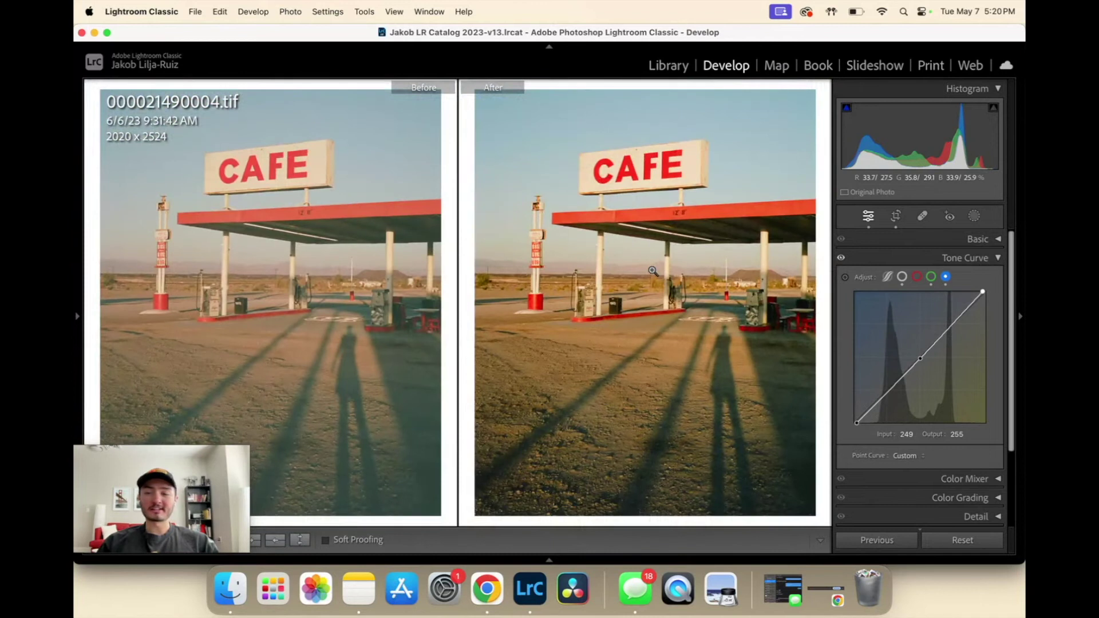
Fold away Tone Curve, return to the single Loupe view, and expand the Basic panel.
click(962, 262)
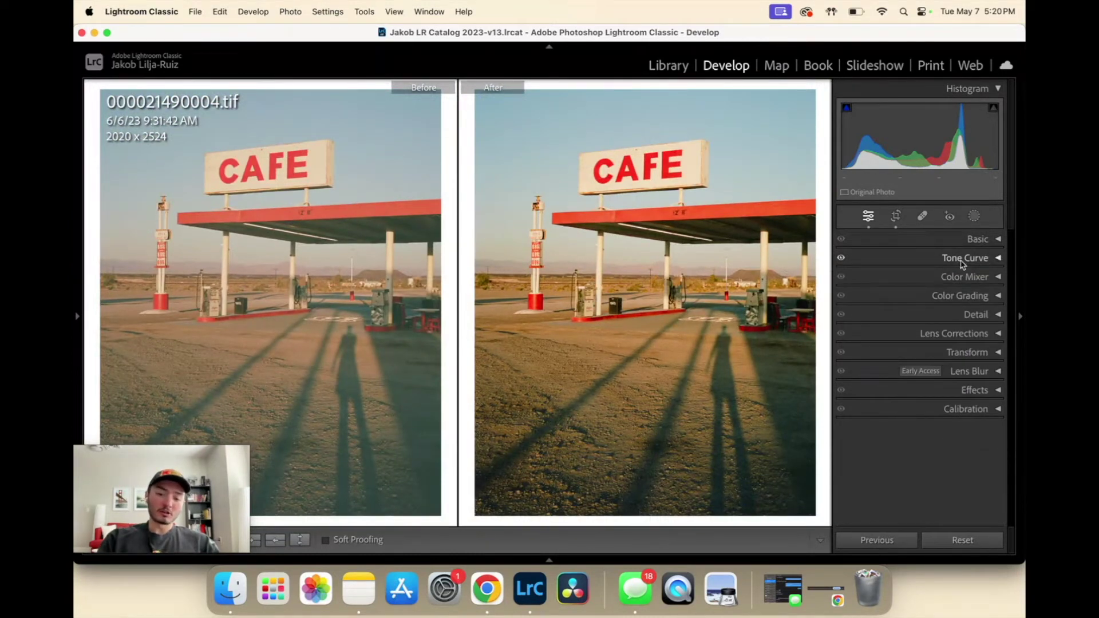
key(y)
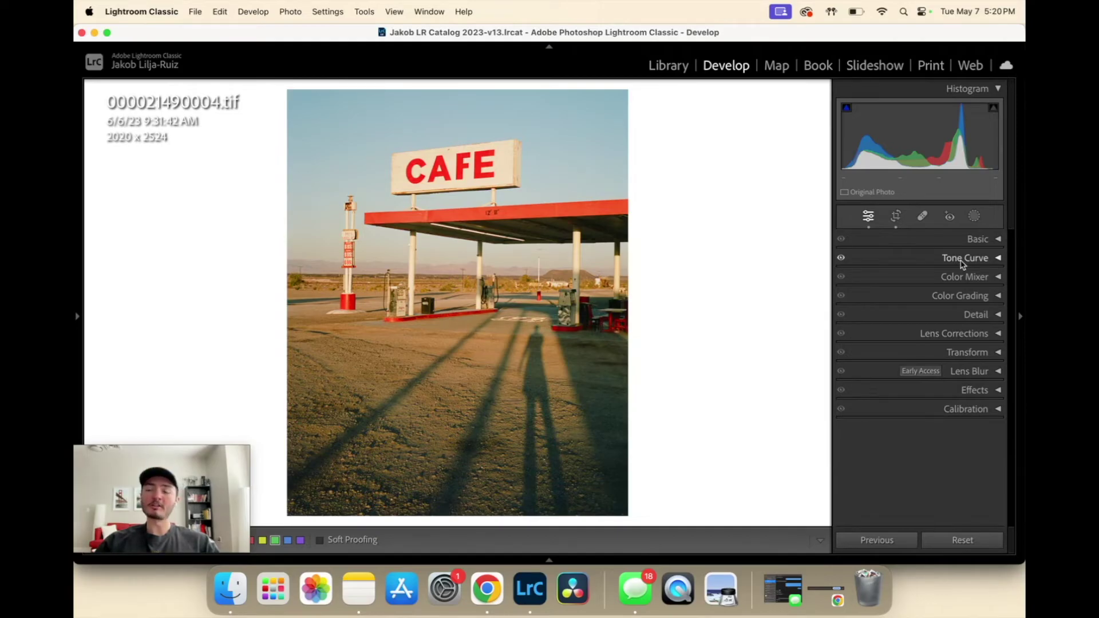
click(980, 239)
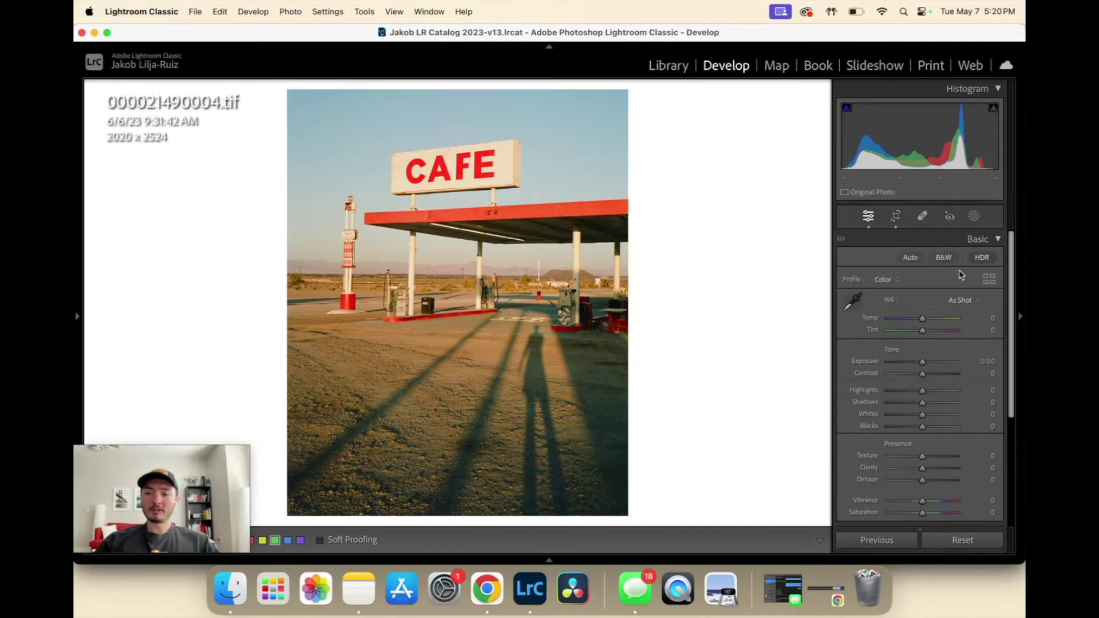
Set Highlights −30, Shadows −2, Whites +12, Blacks −8 and Contrast +9 in Basic.
drag(921, 391, 932, 416)
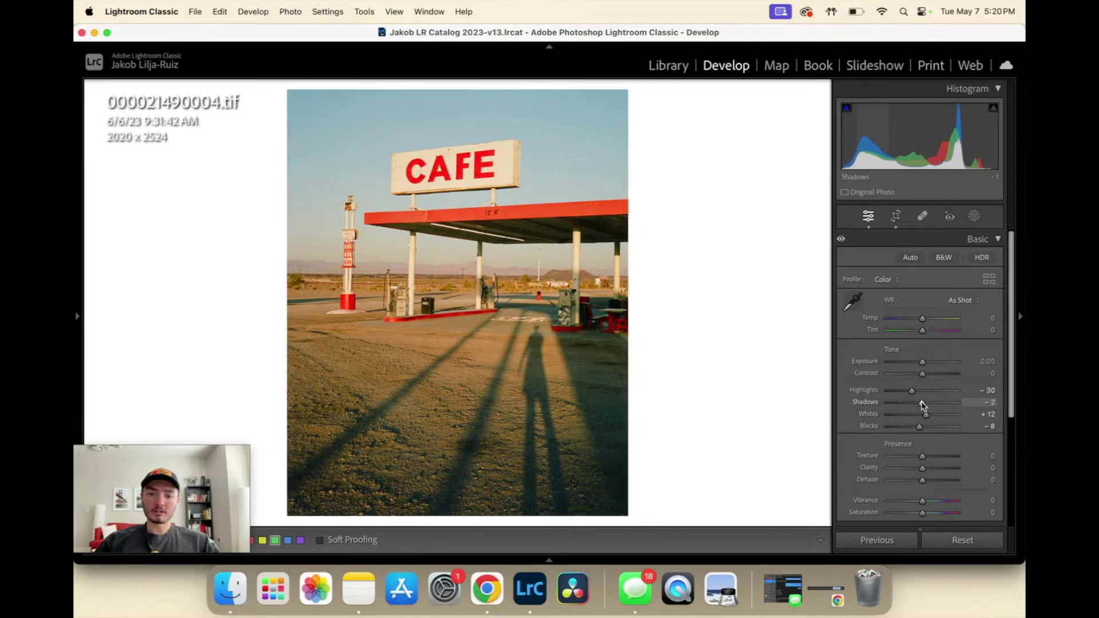
drag(922, 373, 926, 373)
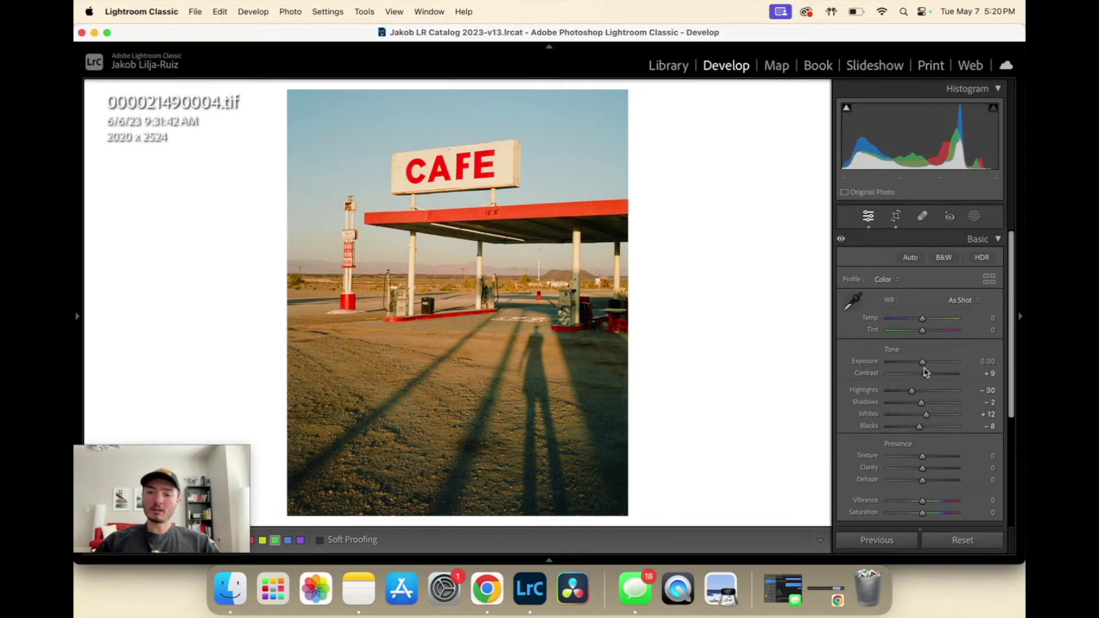
click(518, 217)
Raise Whites to +34 while checking the CAFE sign at 1:1.
click(518, 218)
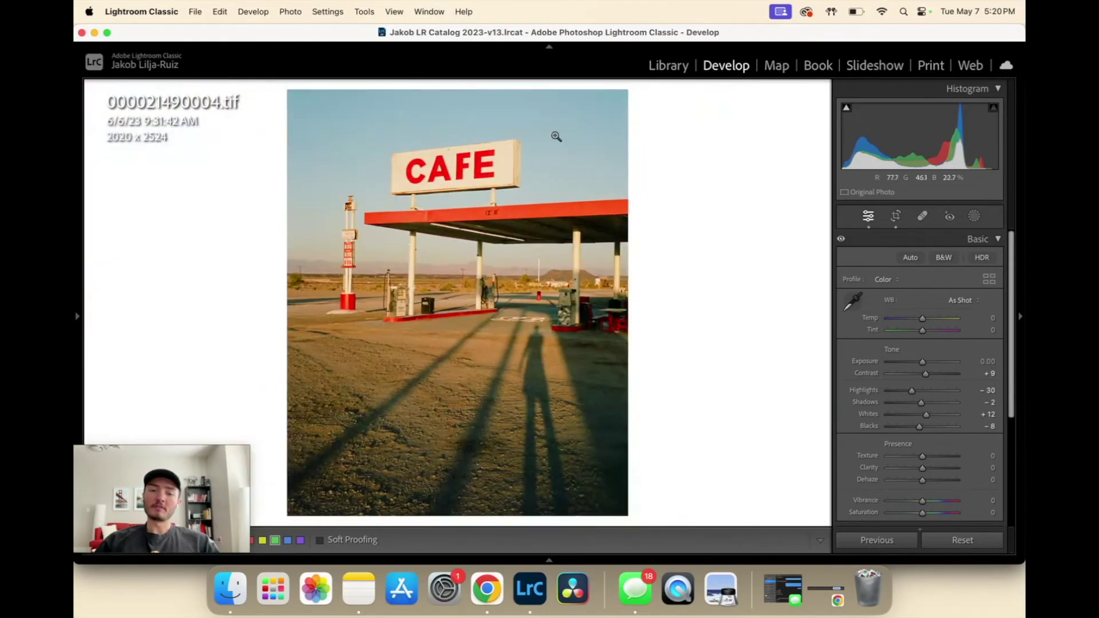
click(479, 173)
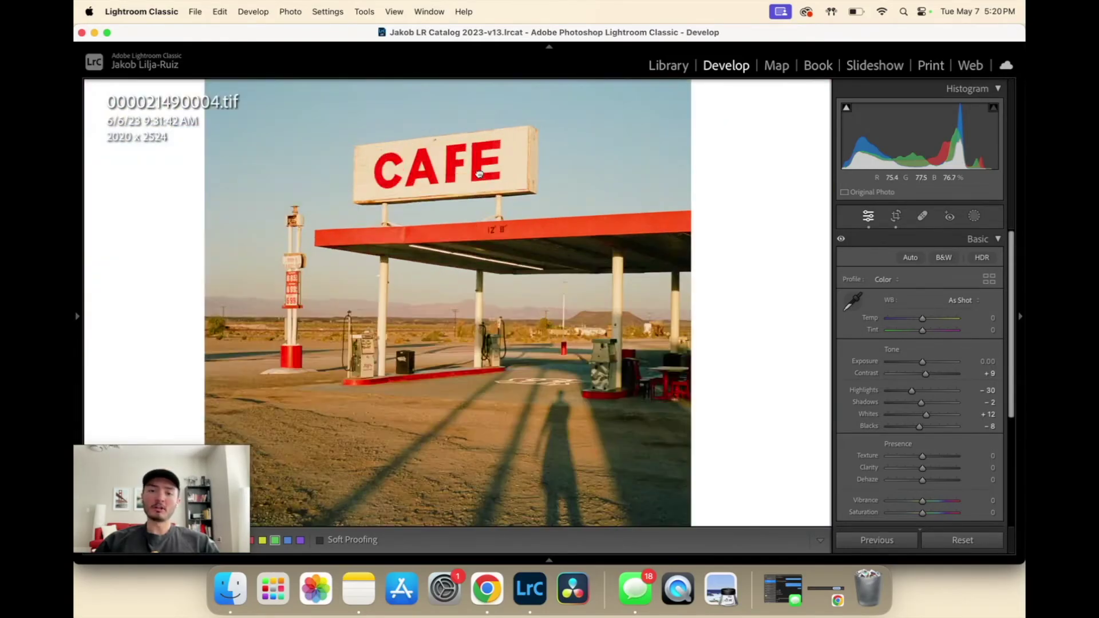
drag(479, 173, 615, 315)
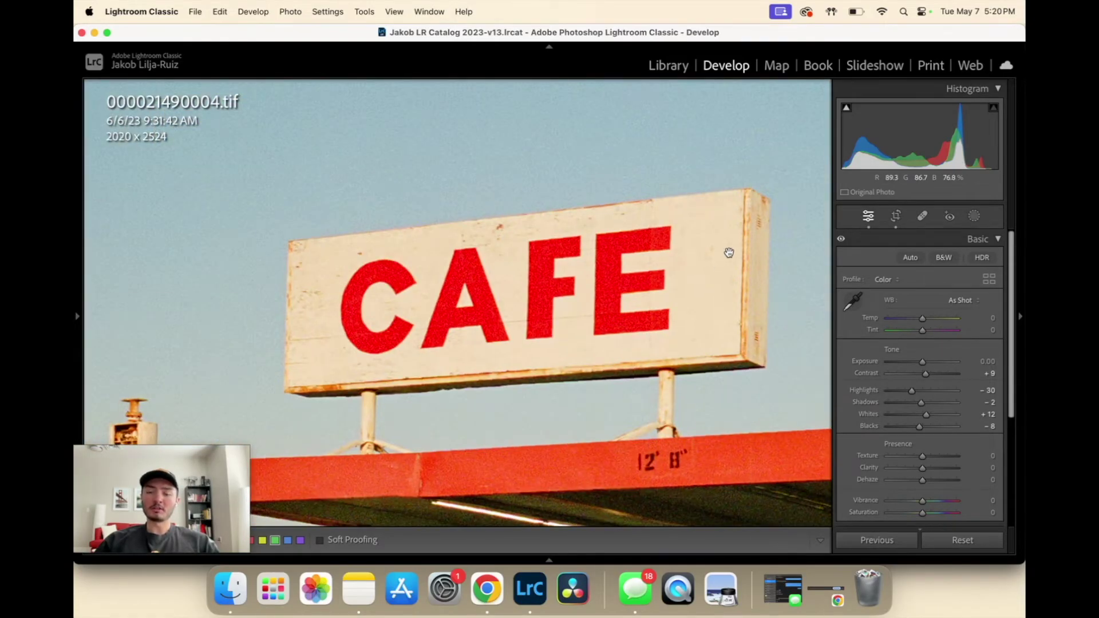
drag(726, 250, 637, 218)
drag(670, 255, 624, 246)
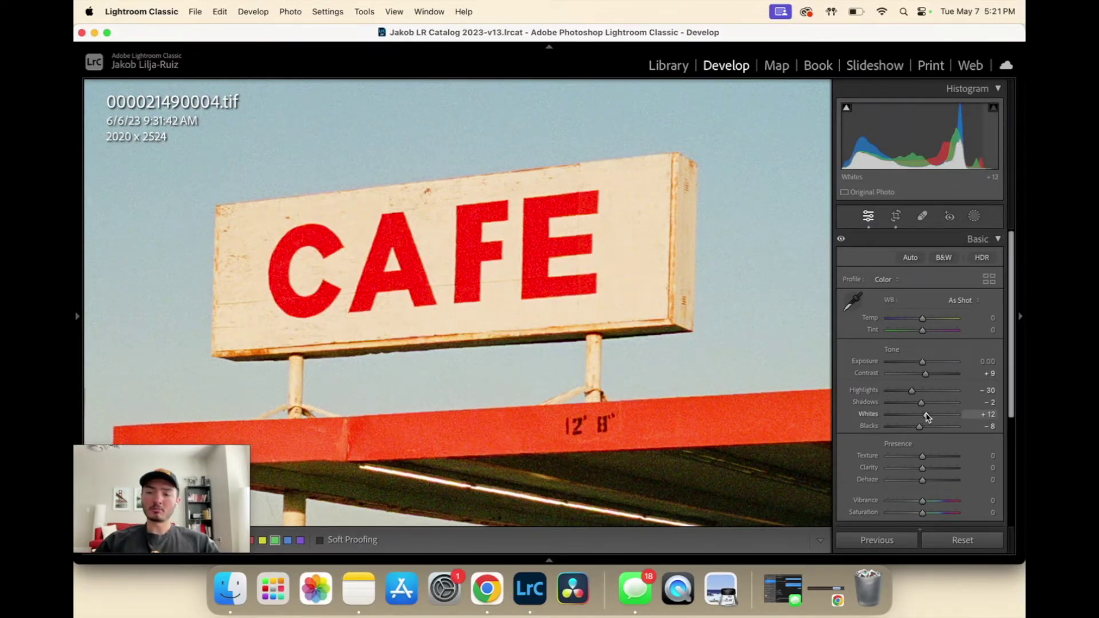
drag(927, 416, 933, 416)
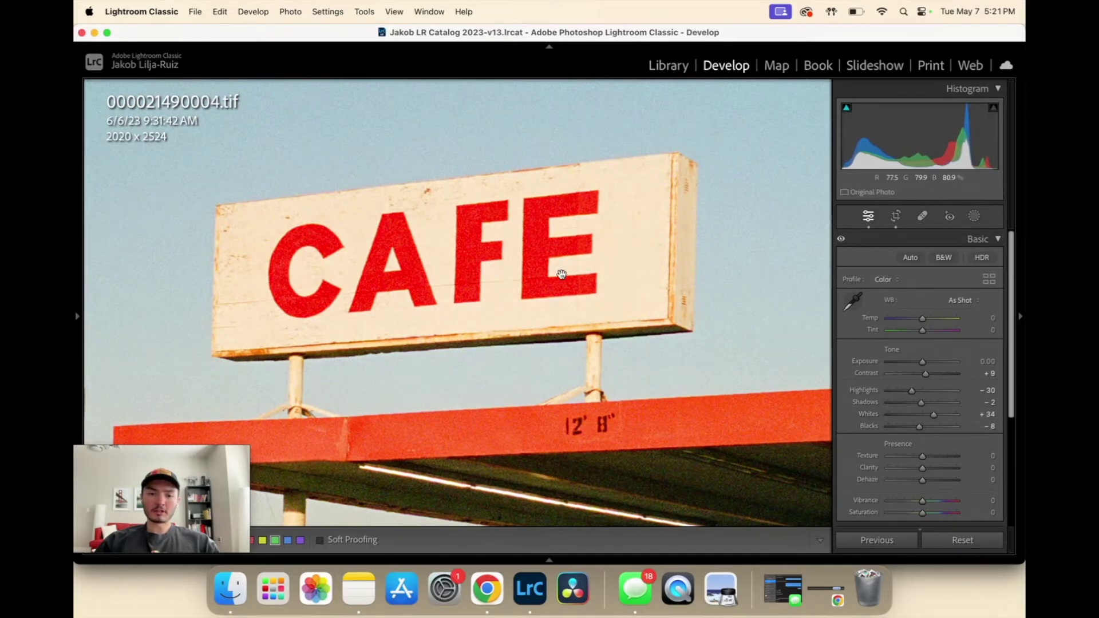
click(481, 263)
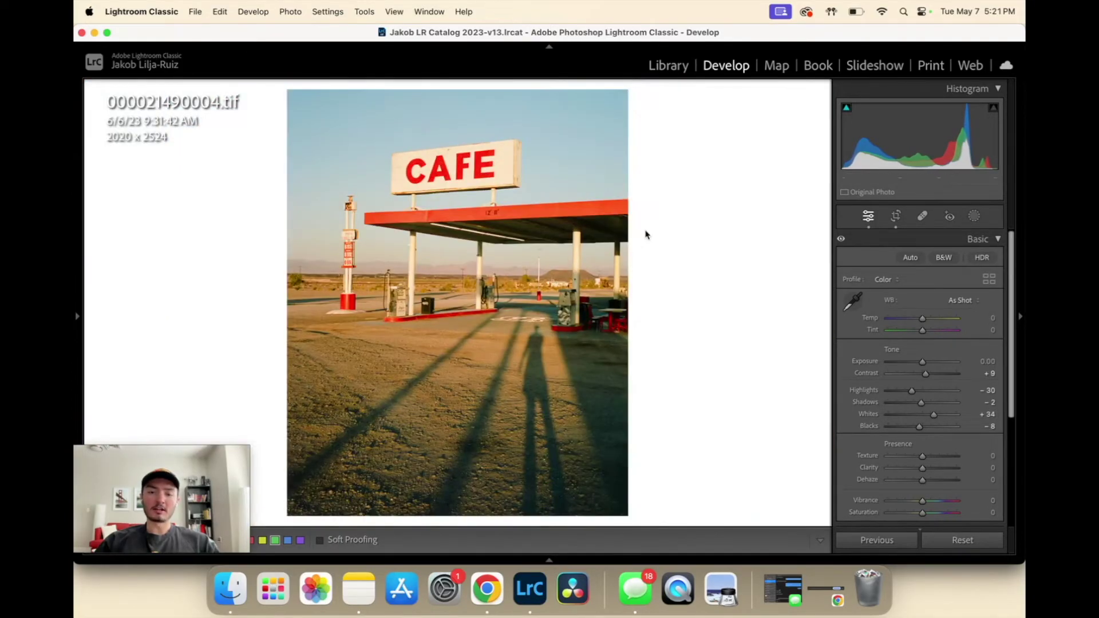
Straighten the photo to a −1.85 angle with Crop & Straighten.
click(896, 216)
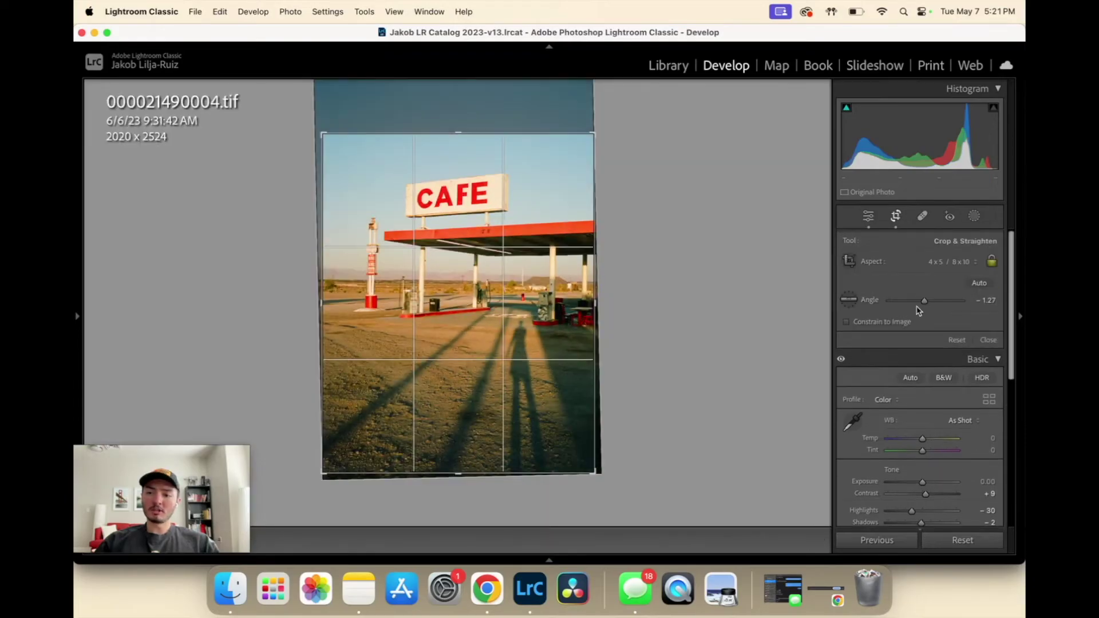
drag(922, 301, 921, 301)
click(894, 220)
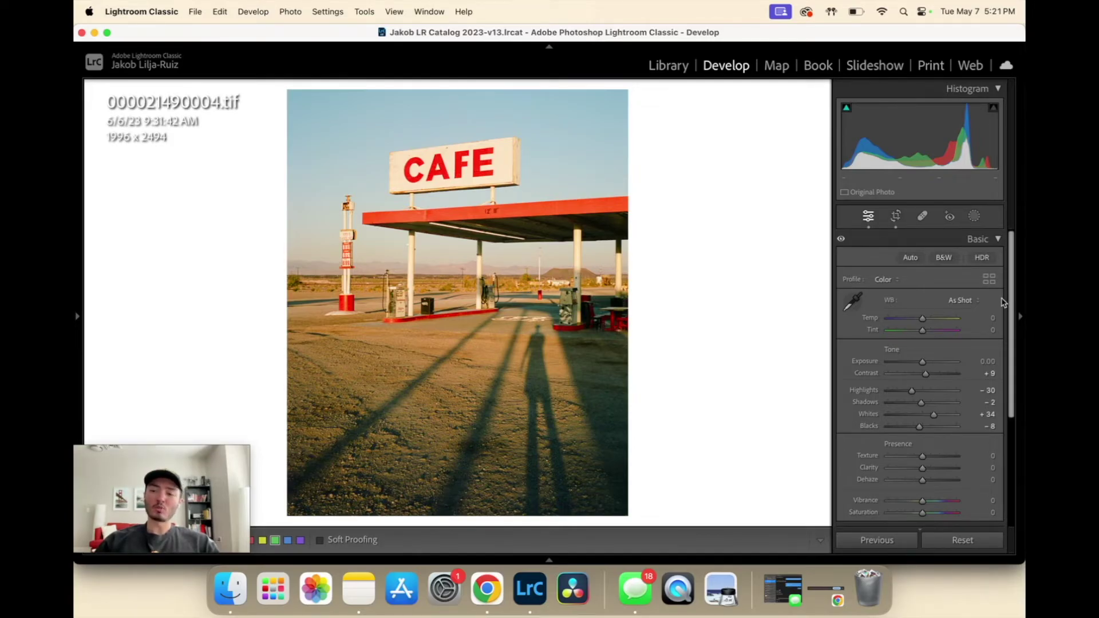
Settle the Whites slider at +23 after testing lower values.
scroll(947, 378, down, 3)
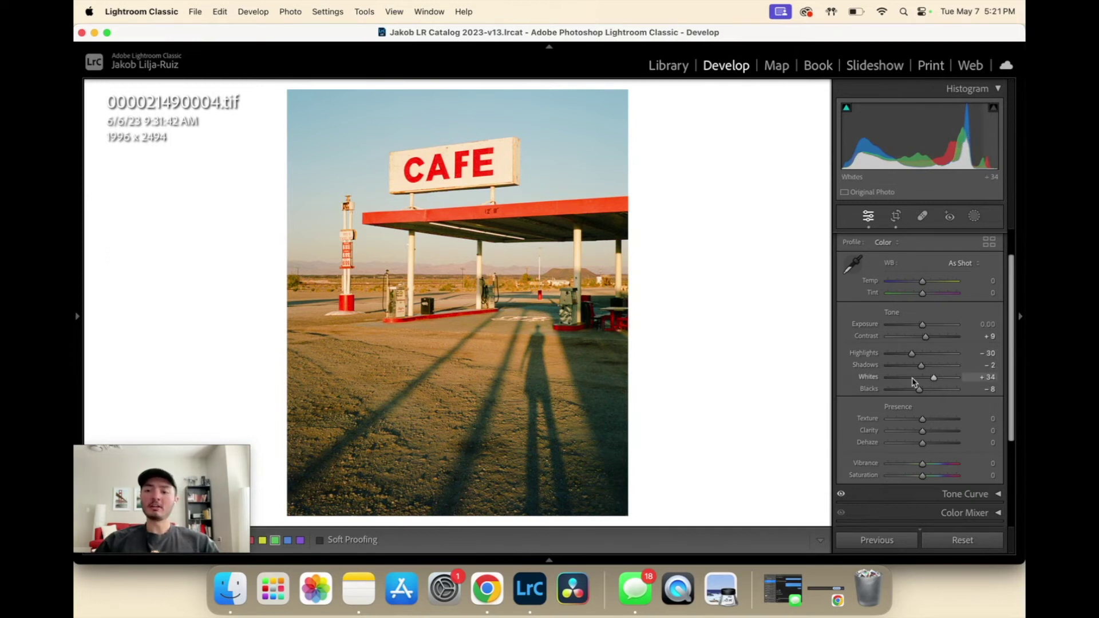
drag(913, 380, 907, 382)
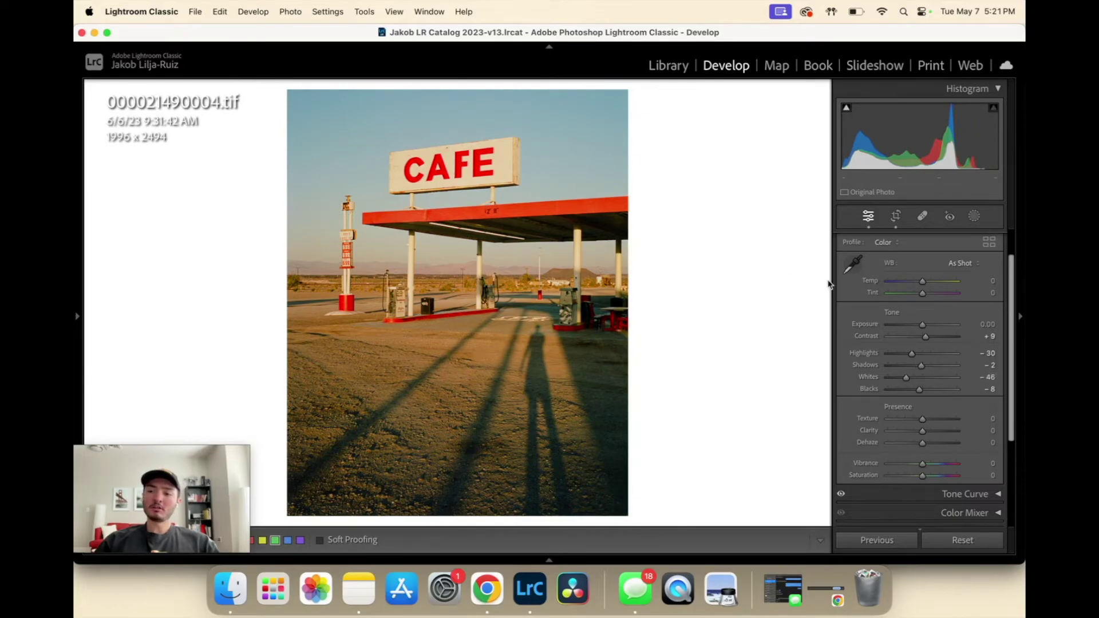
drag(906, 380, 929, 380)
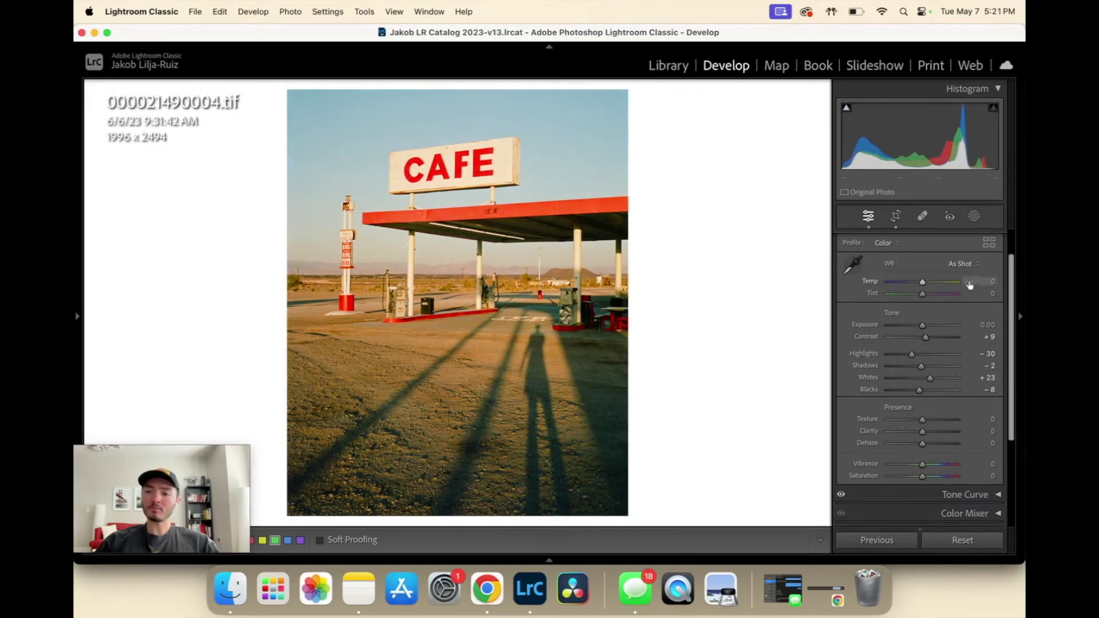
scroll(990, 240, up, 2)
Warm the midtones in Color Grading to hue 40, saturation 6.
click(979, 240)
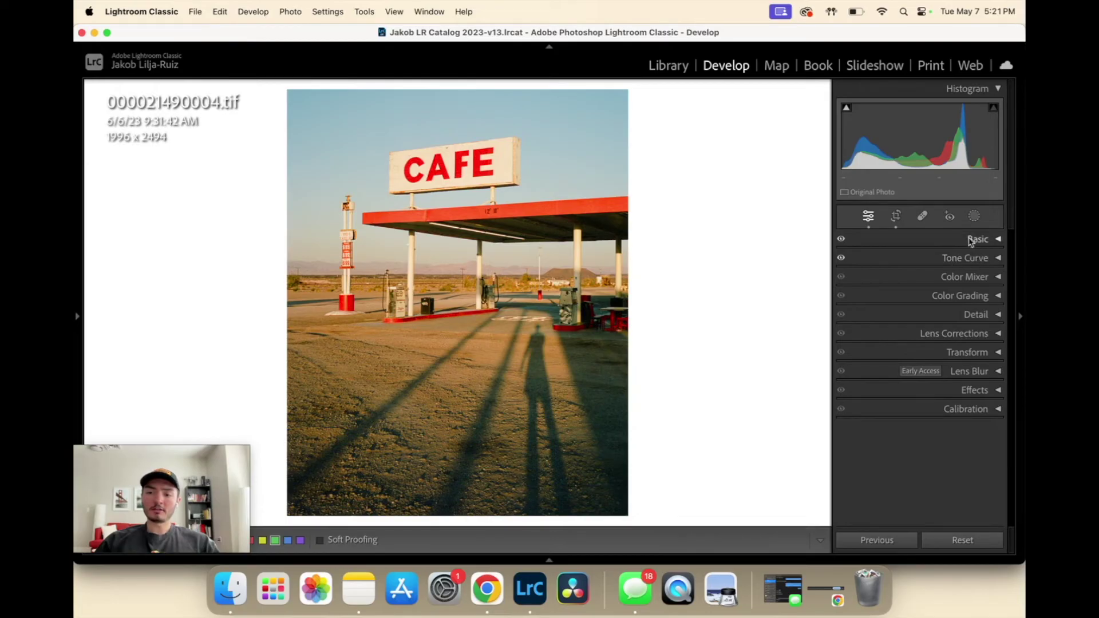
click(971, 297)
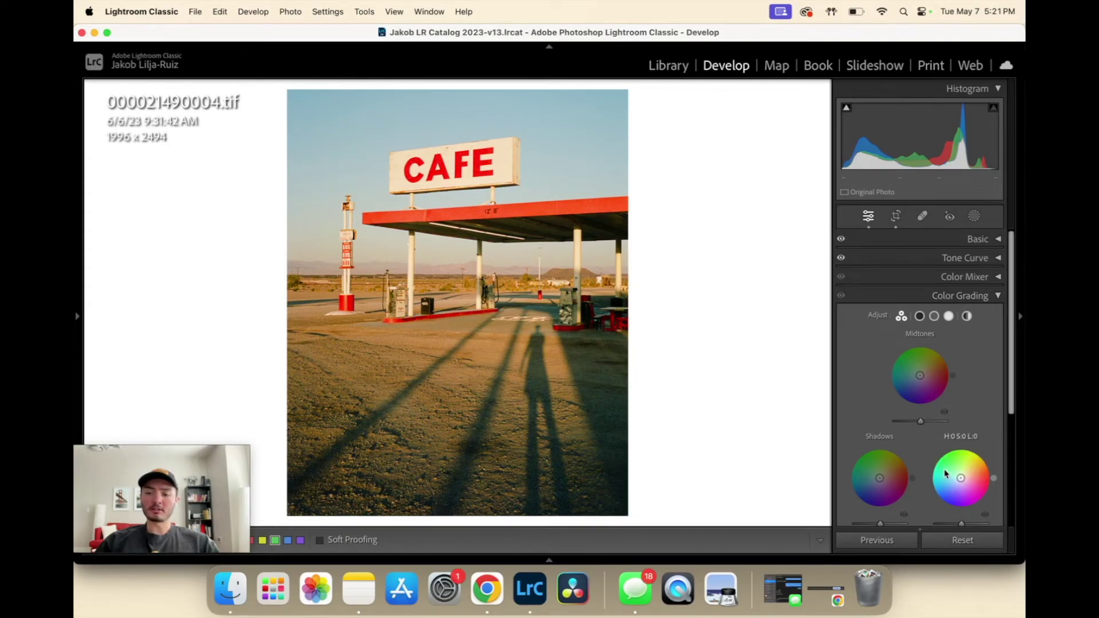
drag(961, 478, 960, 478)
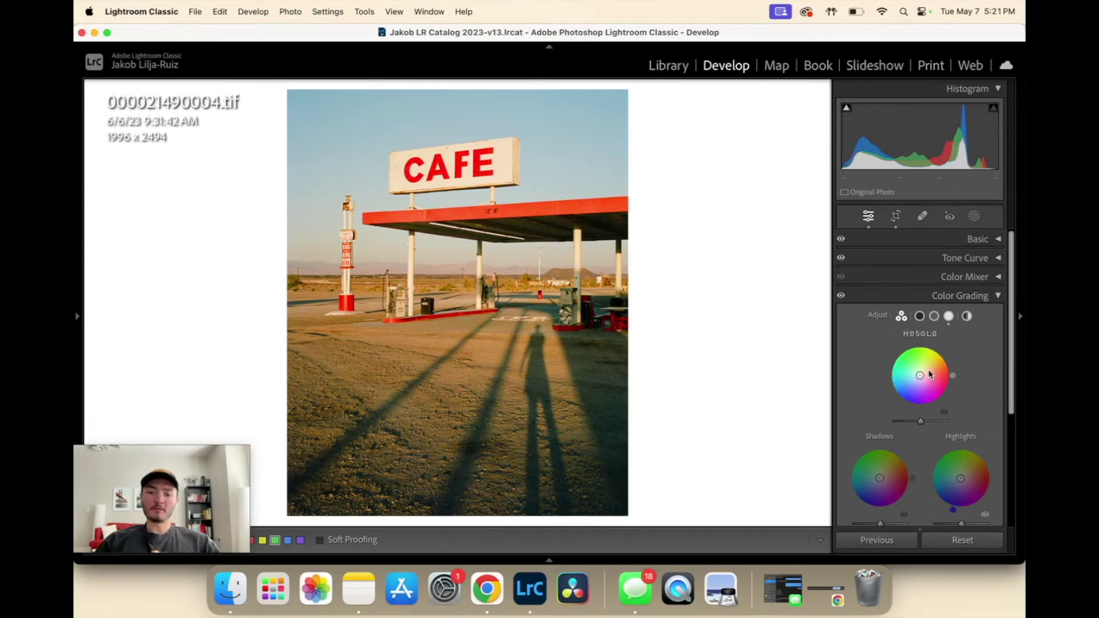
drag(919, 376, 921, 374)
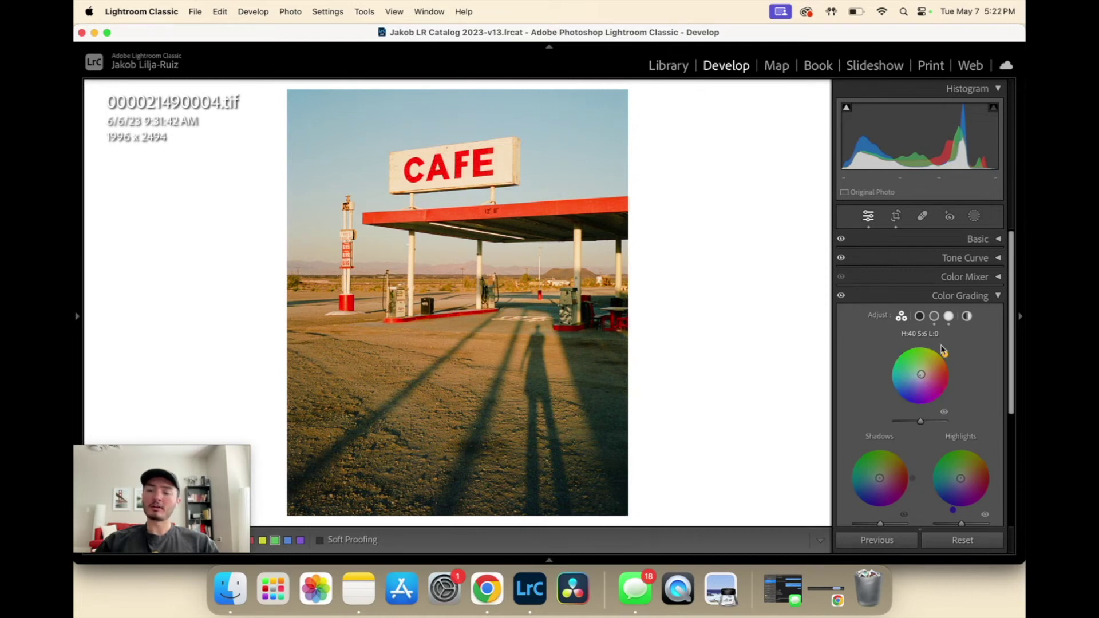
Briefly reopen the Tone Curve to check it, then collapse Tone Curve and Color Grading.
click(978, 264)
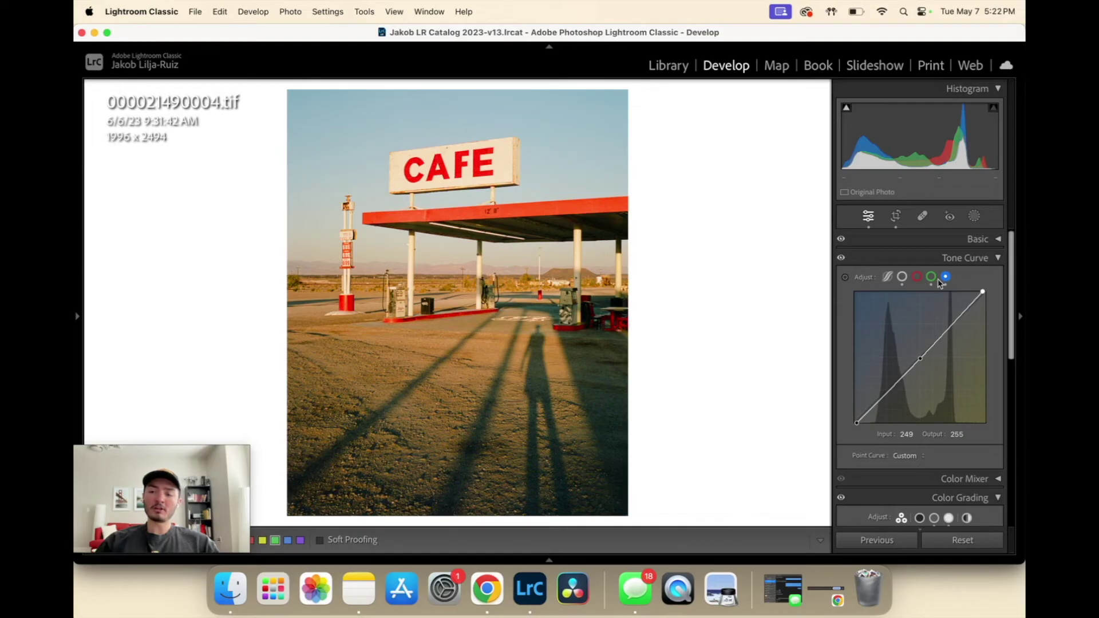
click(972, 257)
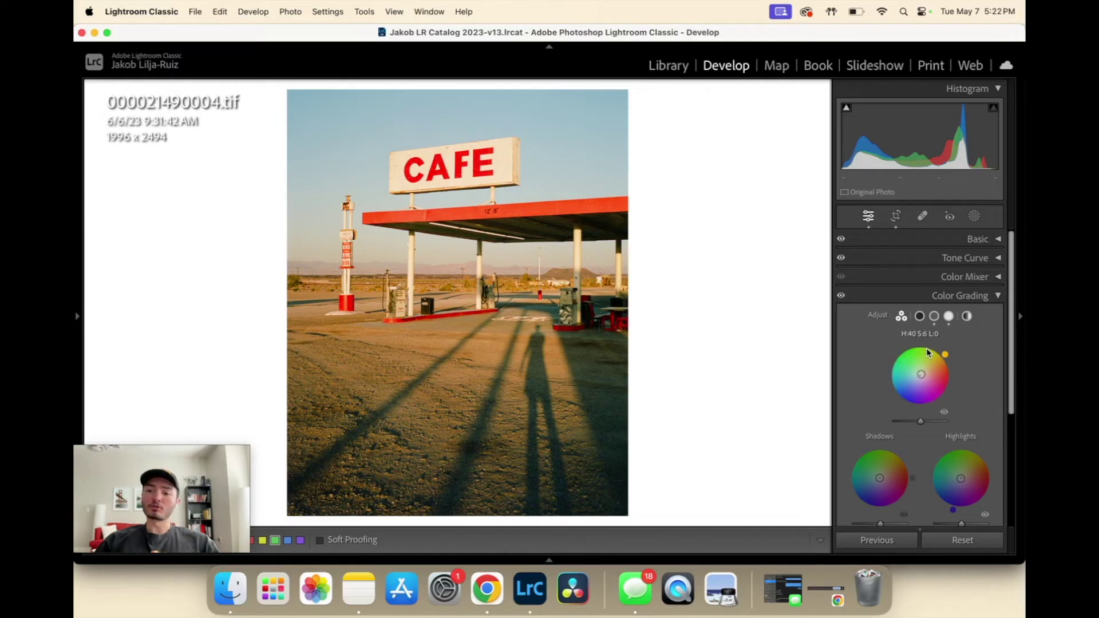
click(963, 259)
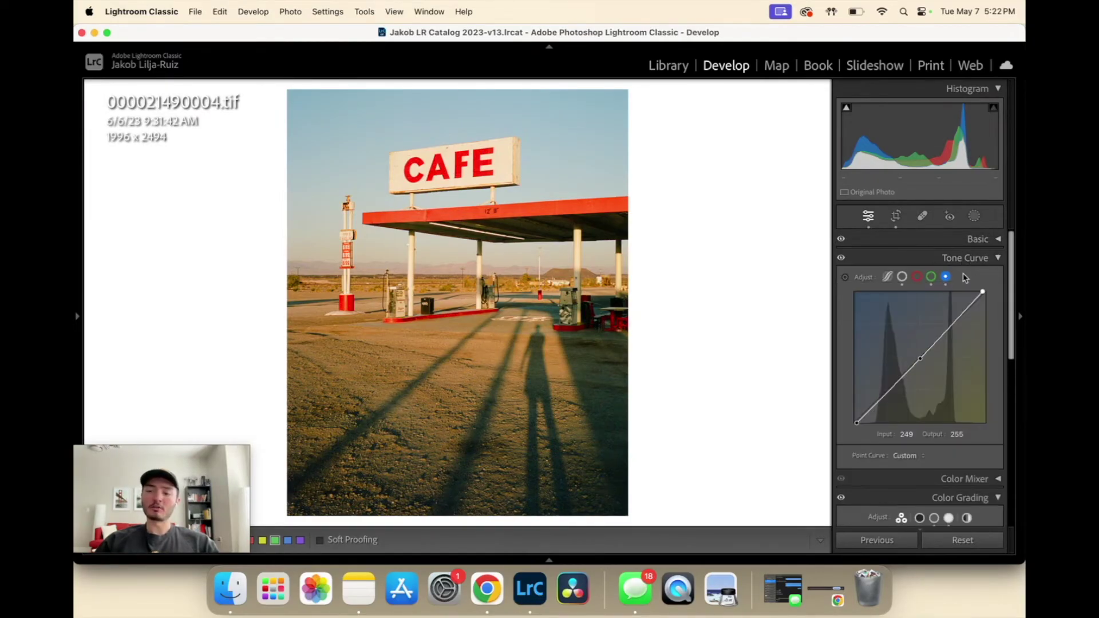
click(970, 261)
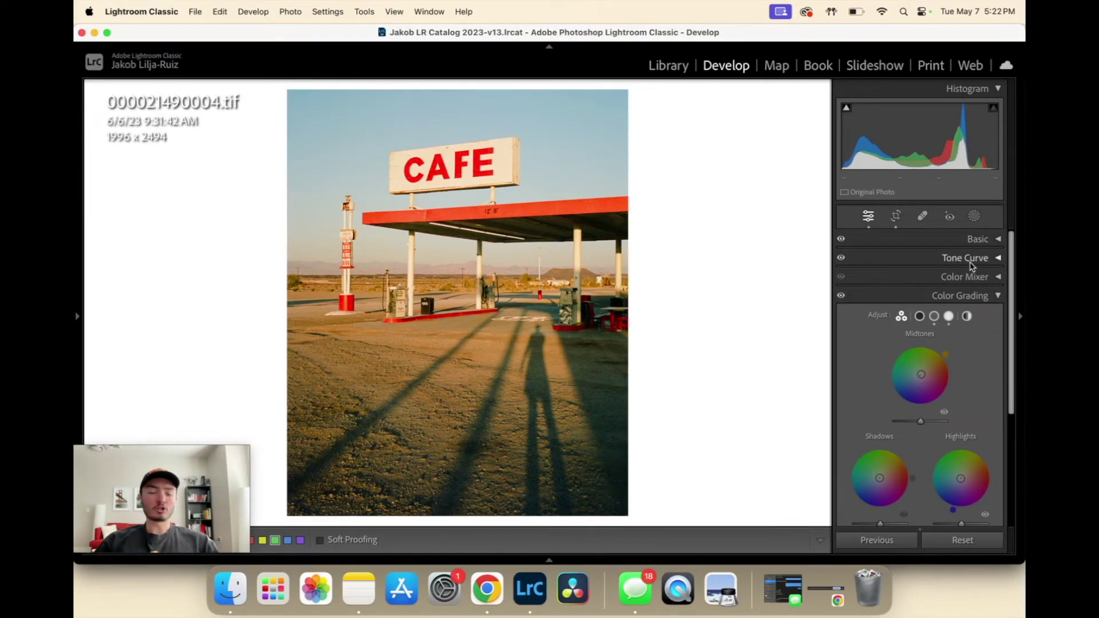
click(985, 297)
Set Post-Crop Vignetting Amount to about −4 in Effects, then collapse Effects.
click(963, 394)
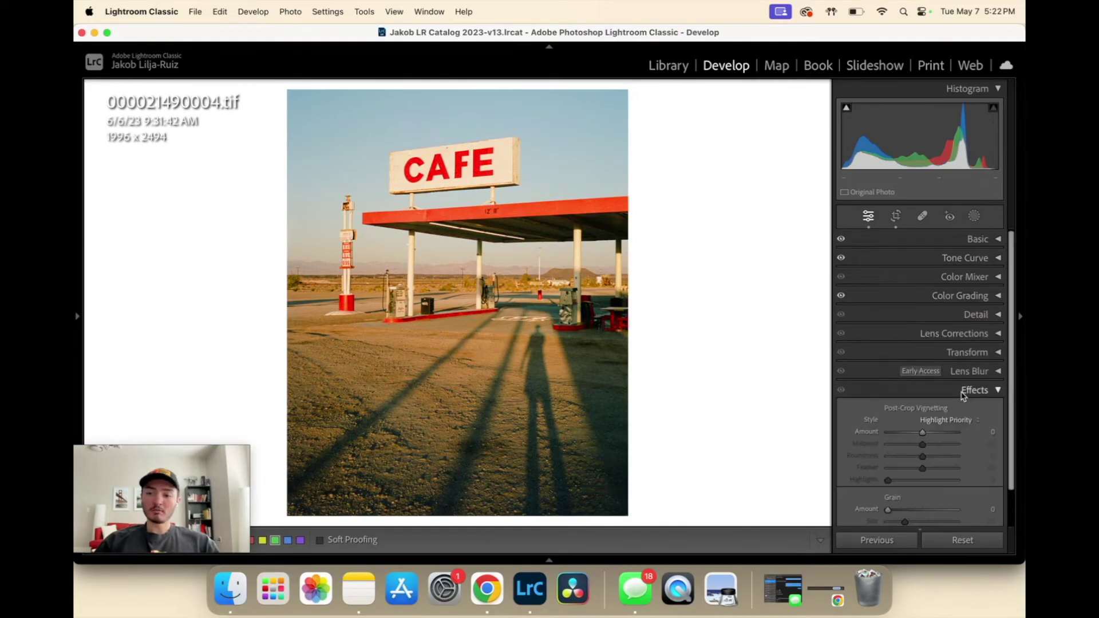
drag(922, 392, 920, 396)
click(974, 351)
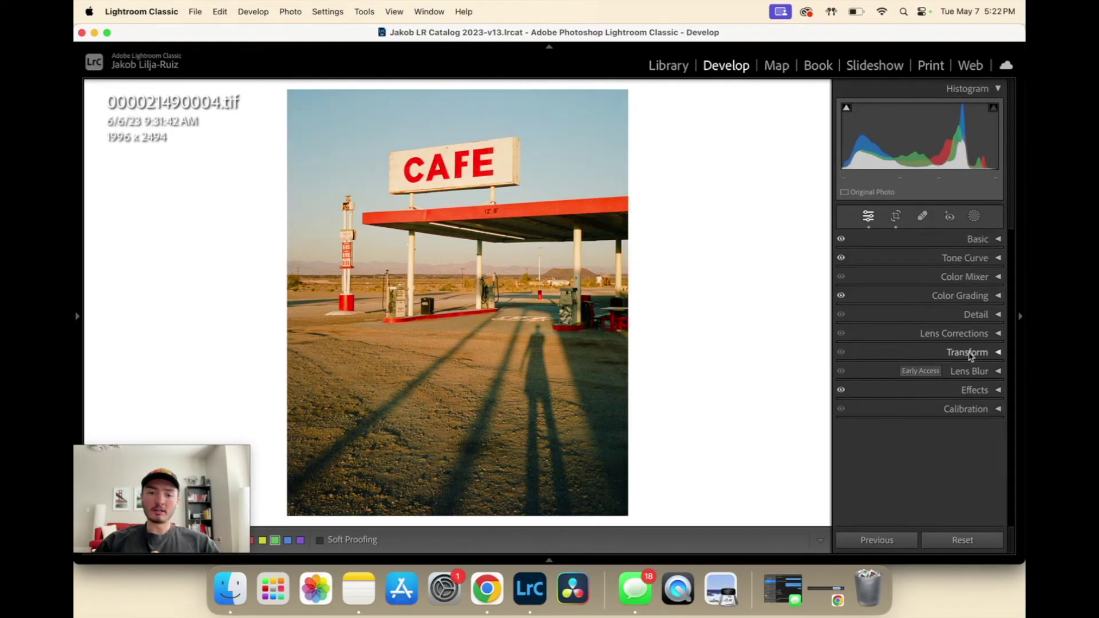
Toggle Before/After to compare the edit with the original, then return to the single view.
key(y)
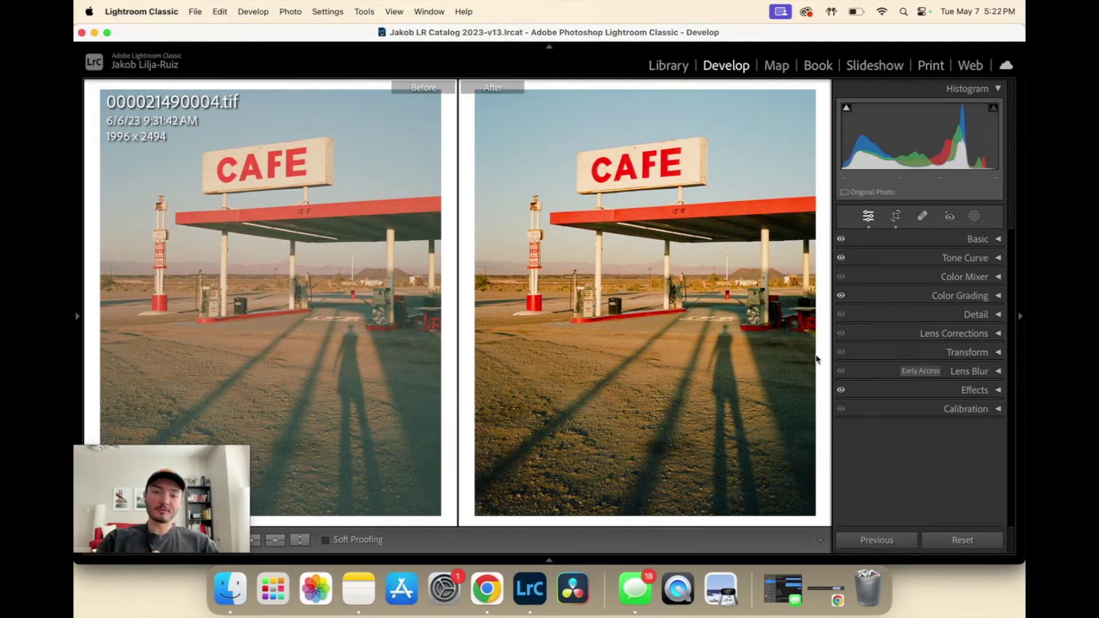
key(y)
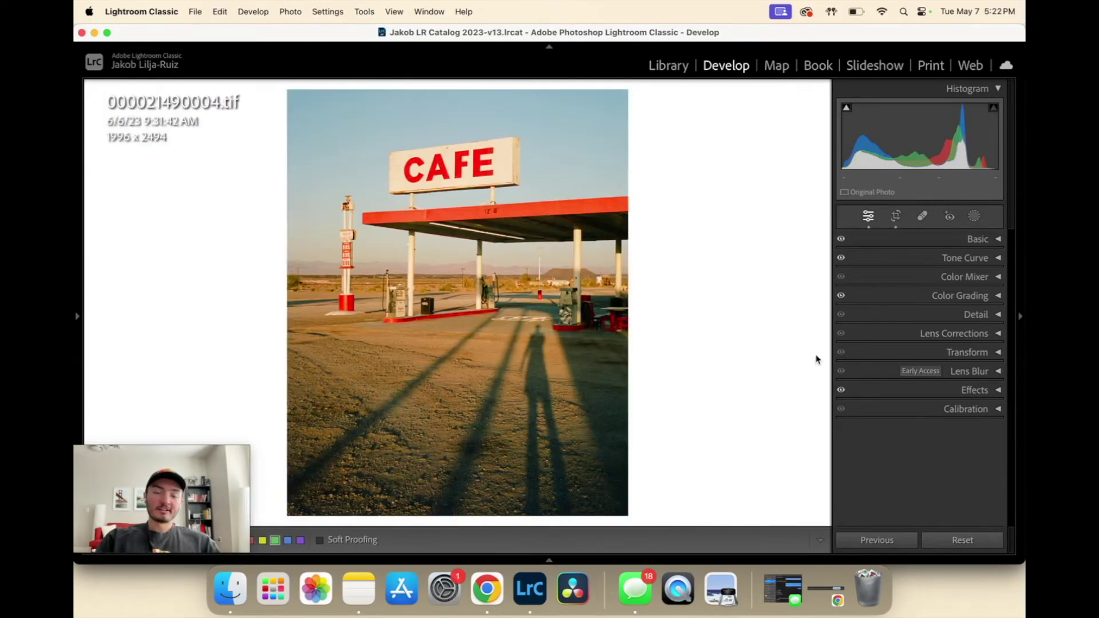
Expand the HSL colour mixer panel.
click(974, 281)
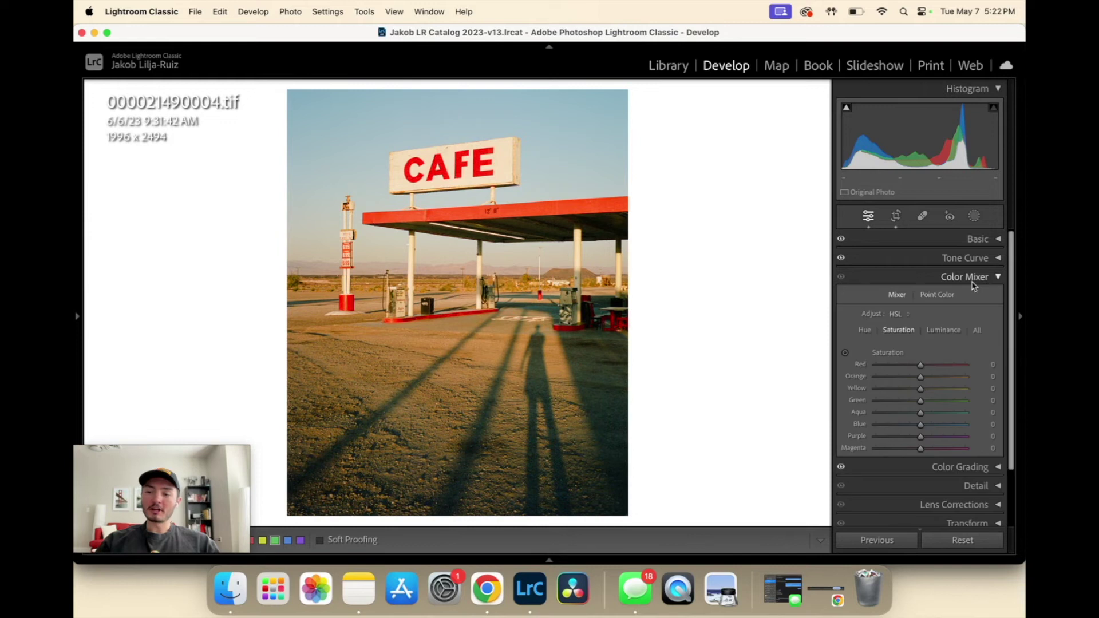
Sample the sunlit ground in HSL Hue to set Orange +1 and Yellow +2, then collapse Color Mixer.
click(867, 331)
click(844, 353)
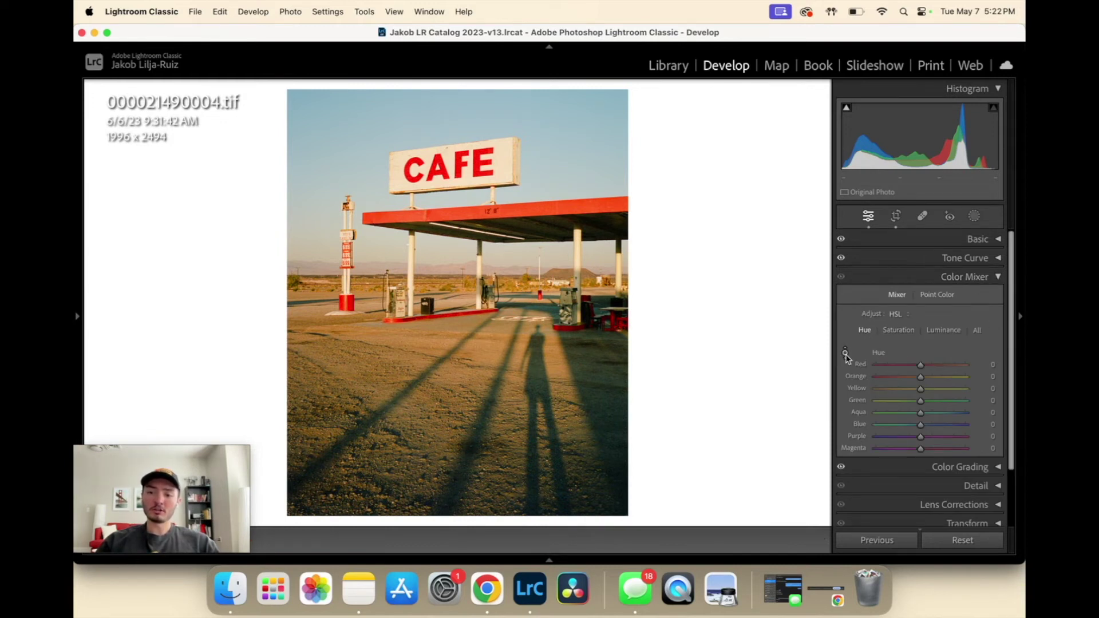
drag(501, 346, 500, 358)
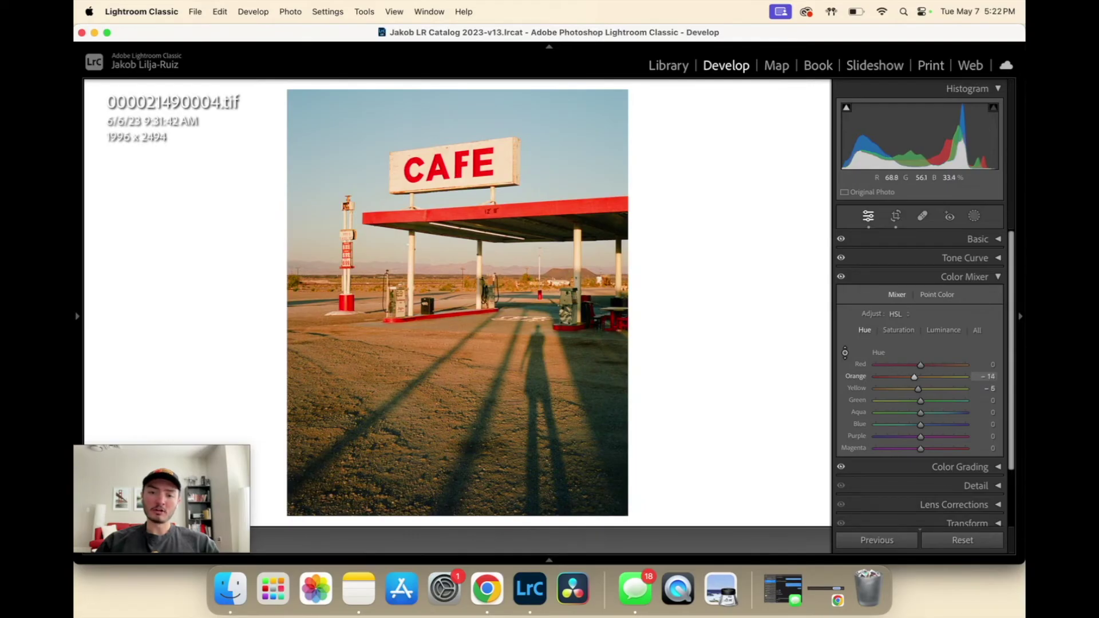
drag(500, 358, 500, 364)
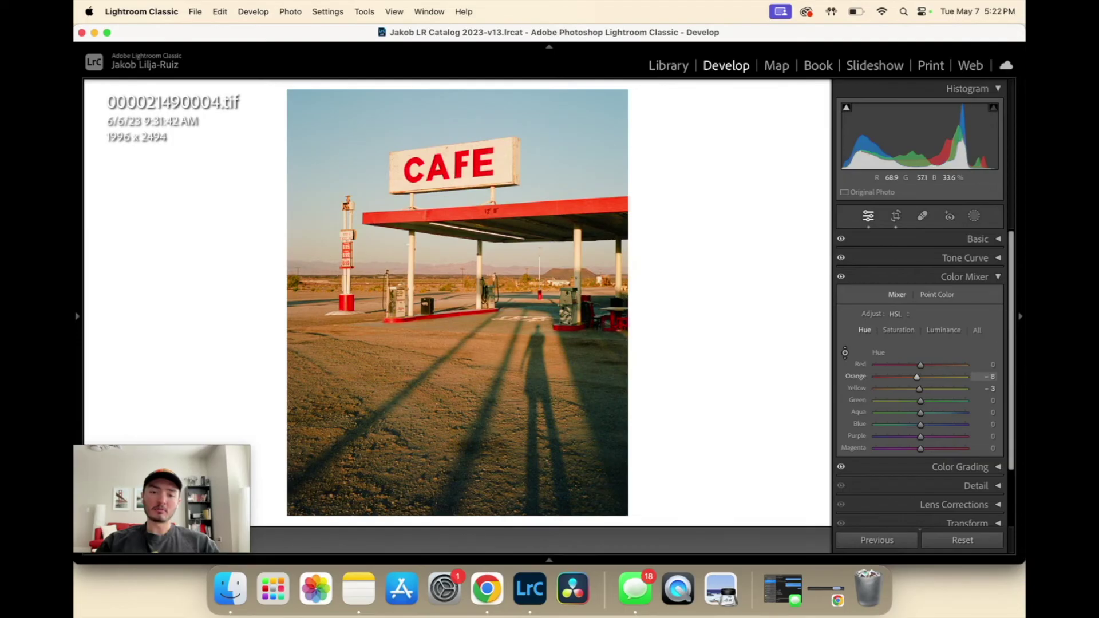
drag(501, 364, 503, 357)
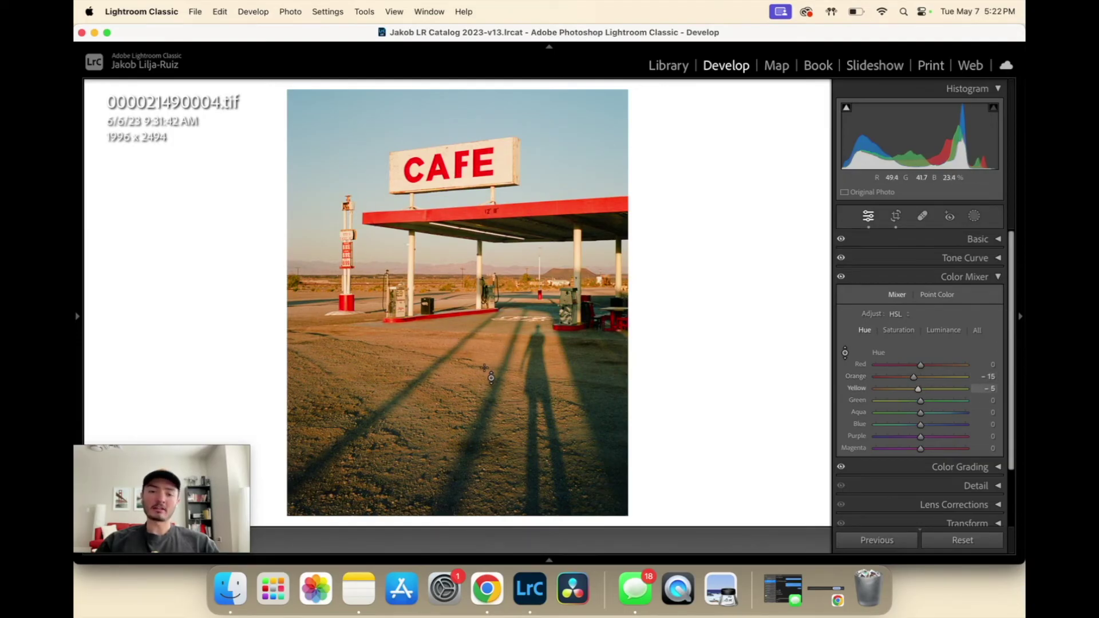
drag(532, 366, 532, 358)
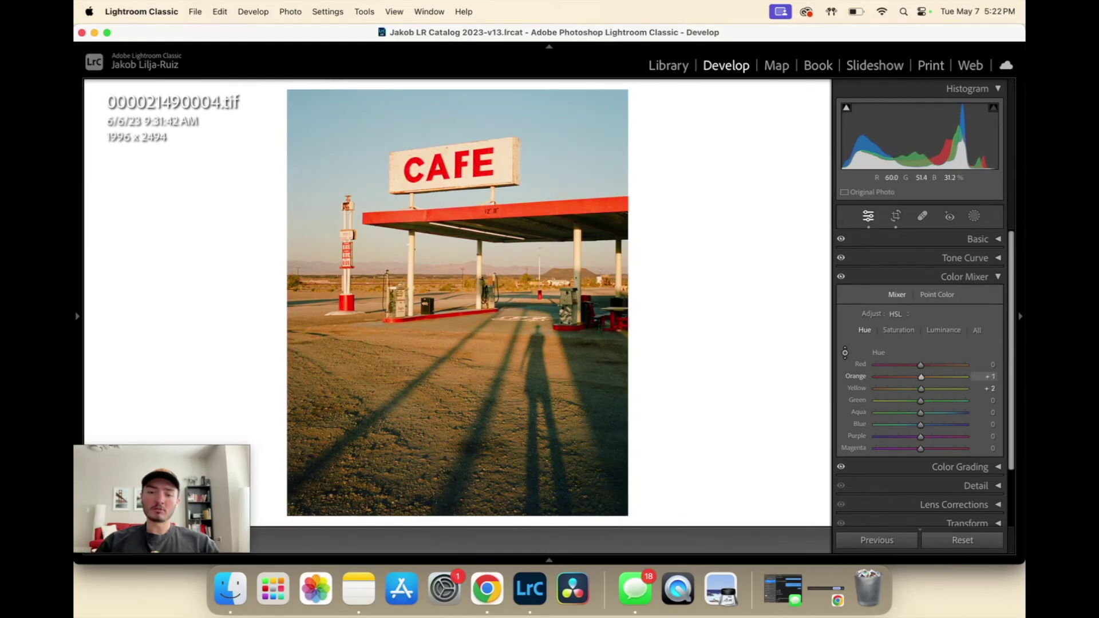
click(883, 276)
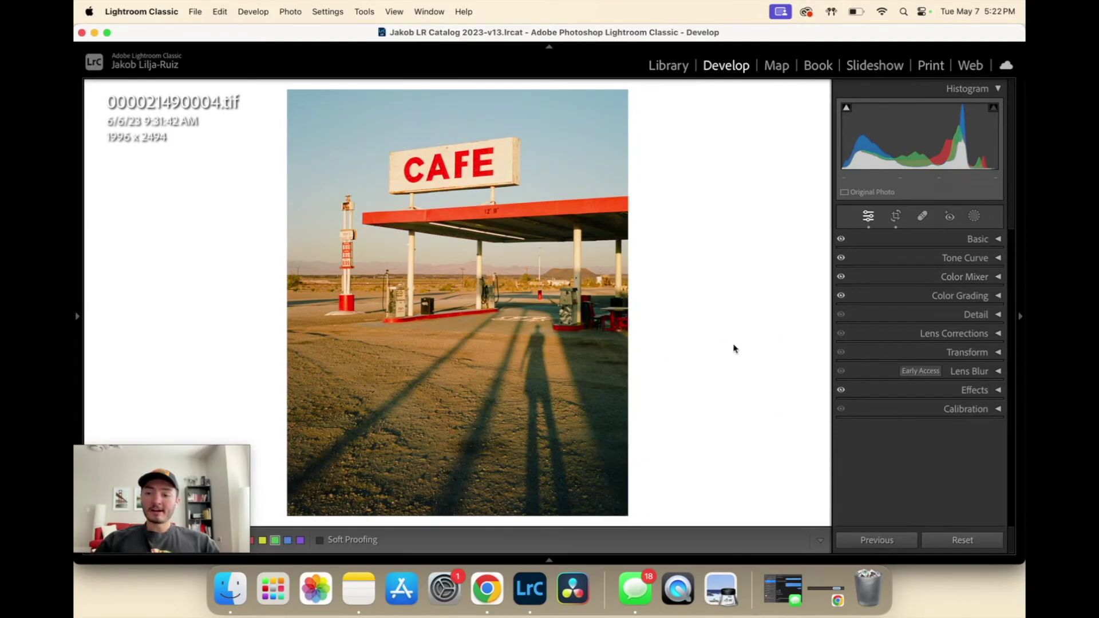
Expand the Basic panel and raise Vibrance to +15.
click(984, 239)
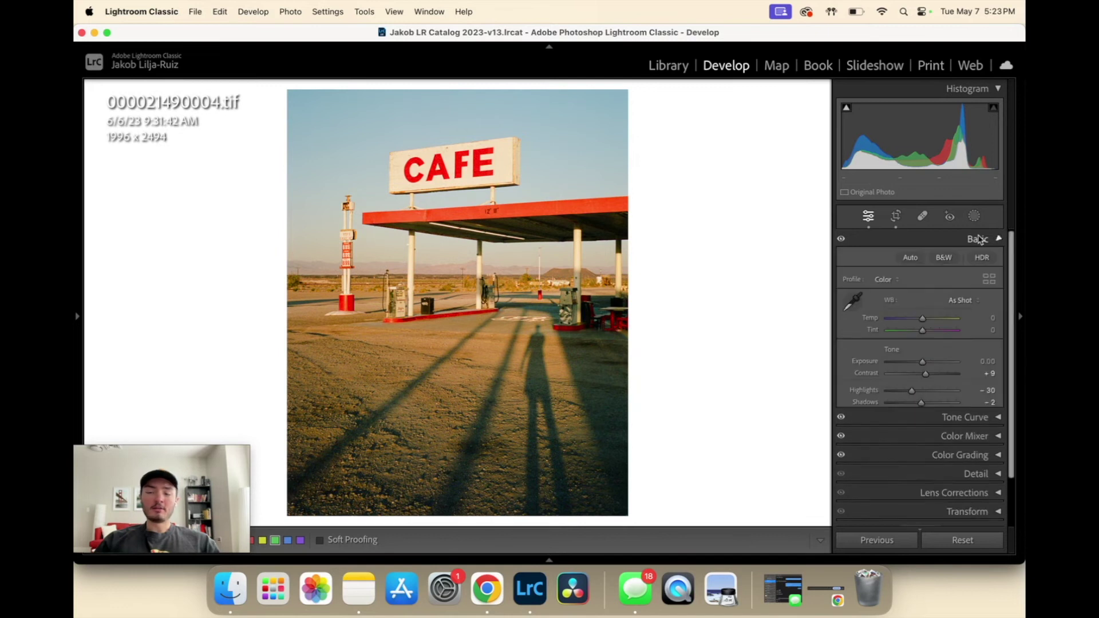
scroll(910, 417, down, 3)
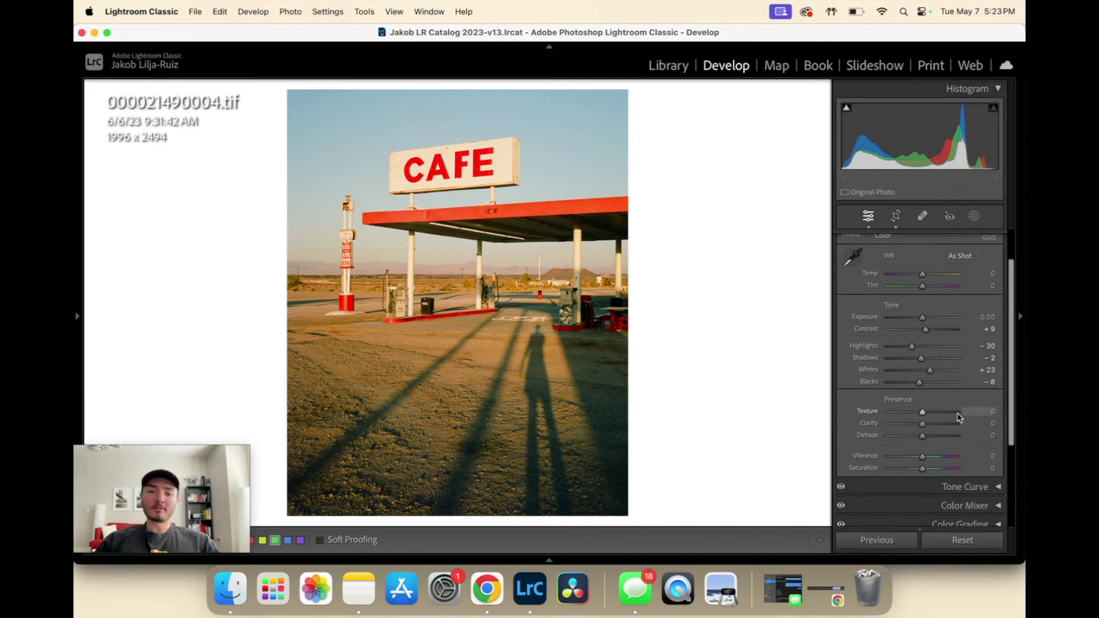
scroll(939, 398, up, 3)
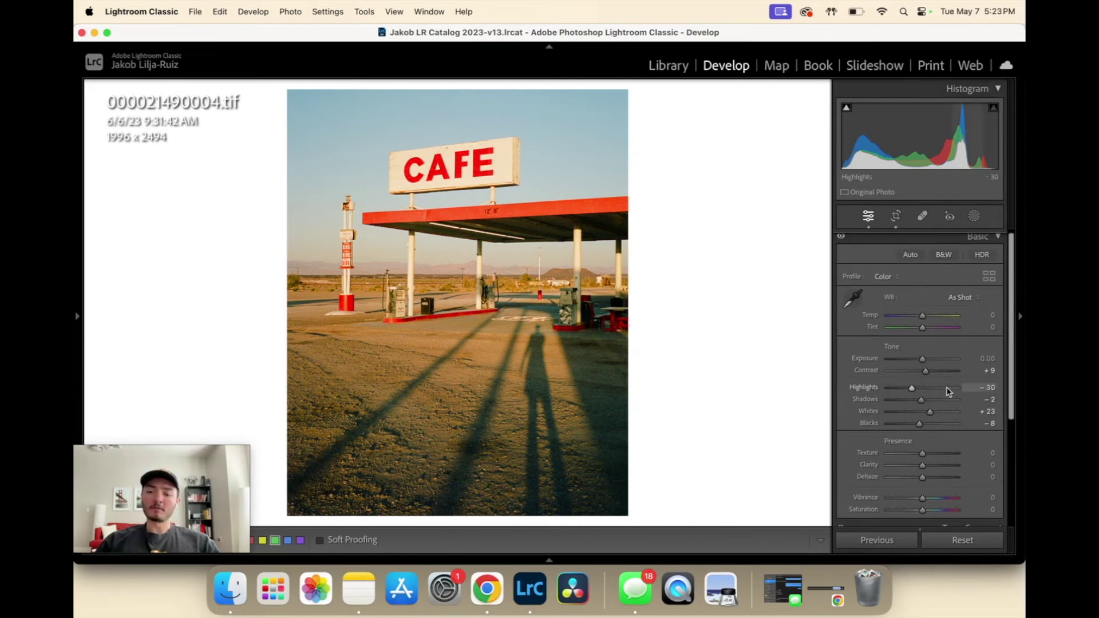
scroll(947, 384, down, 1)
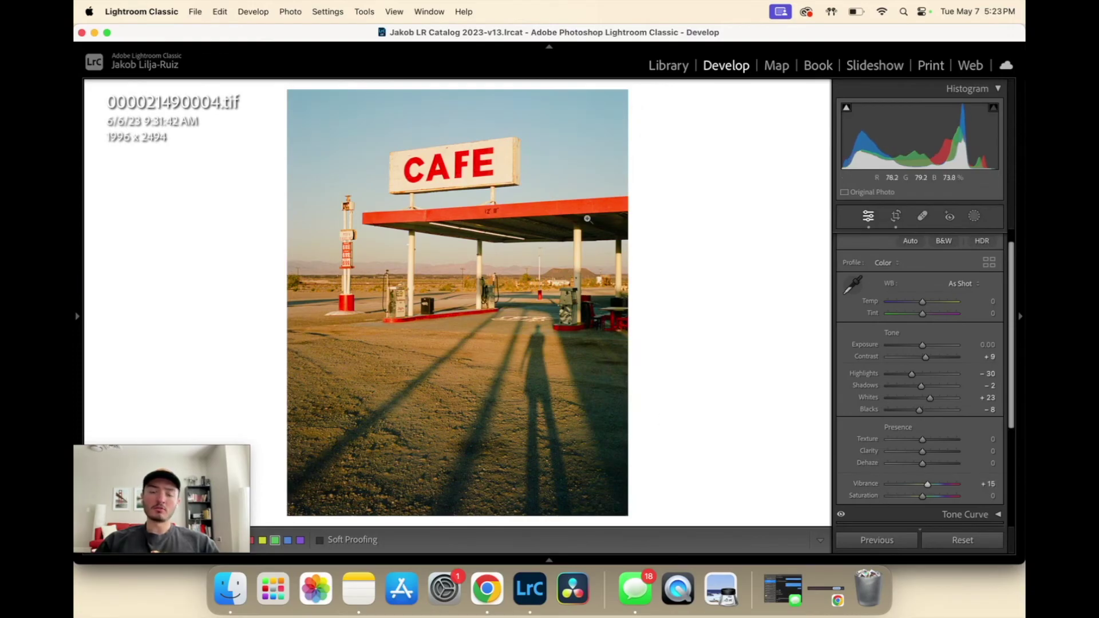
Check the canopy sign at 1:1 zoom, then return to the full-photo view.
click(493, 213)
click(497, 214)
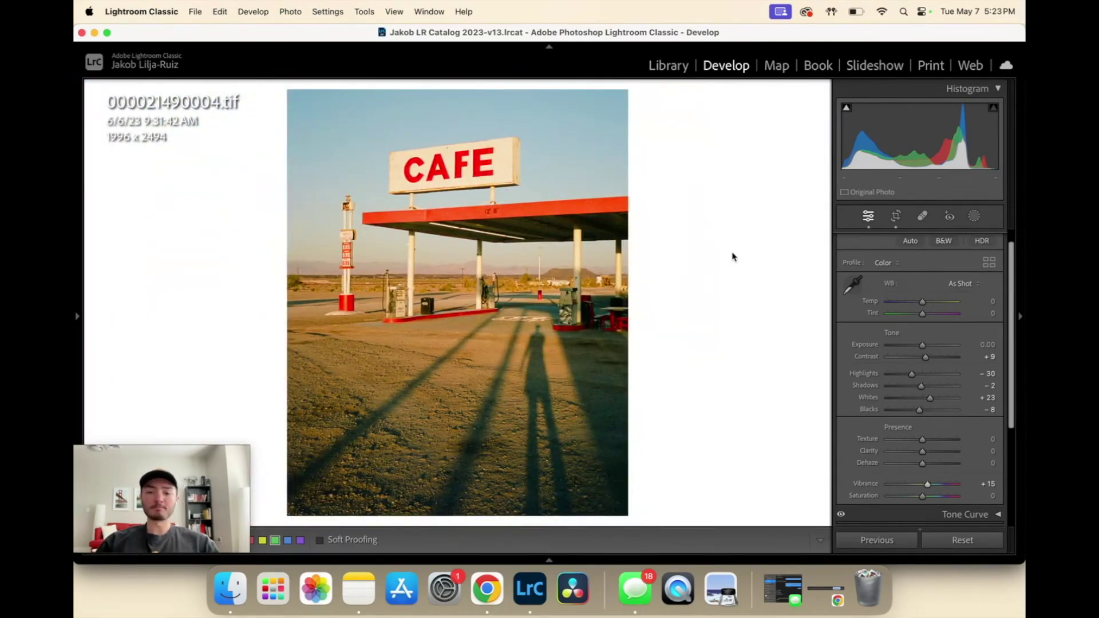
scroll(973, 264, up, 2)
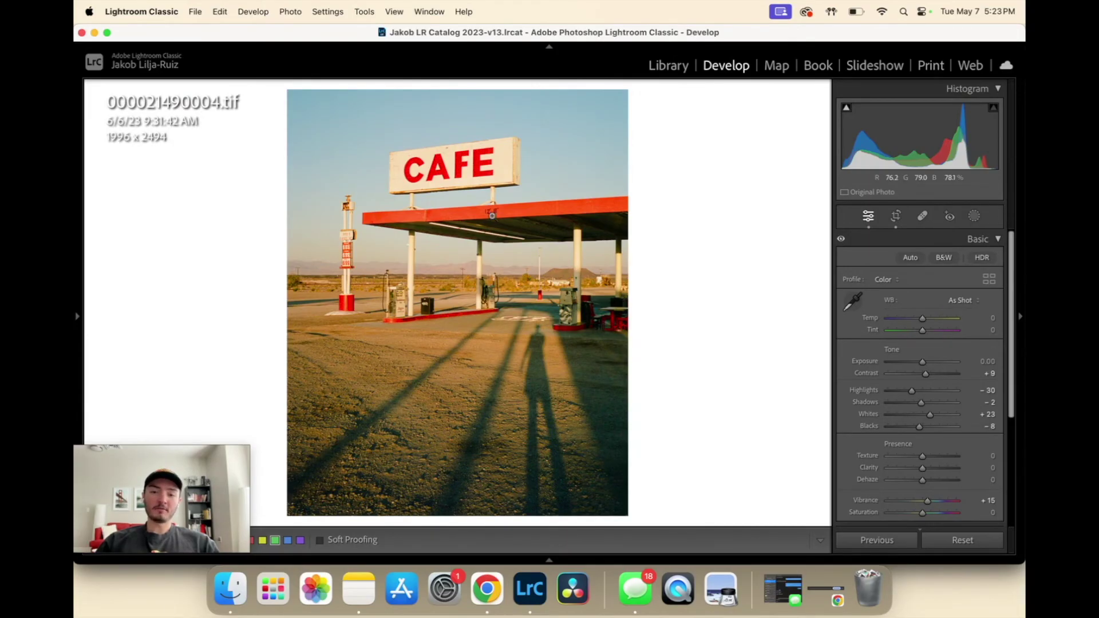
Fold away the Basic panel and briefly review the Tone Curve before collapsing it.
click(985, 245)
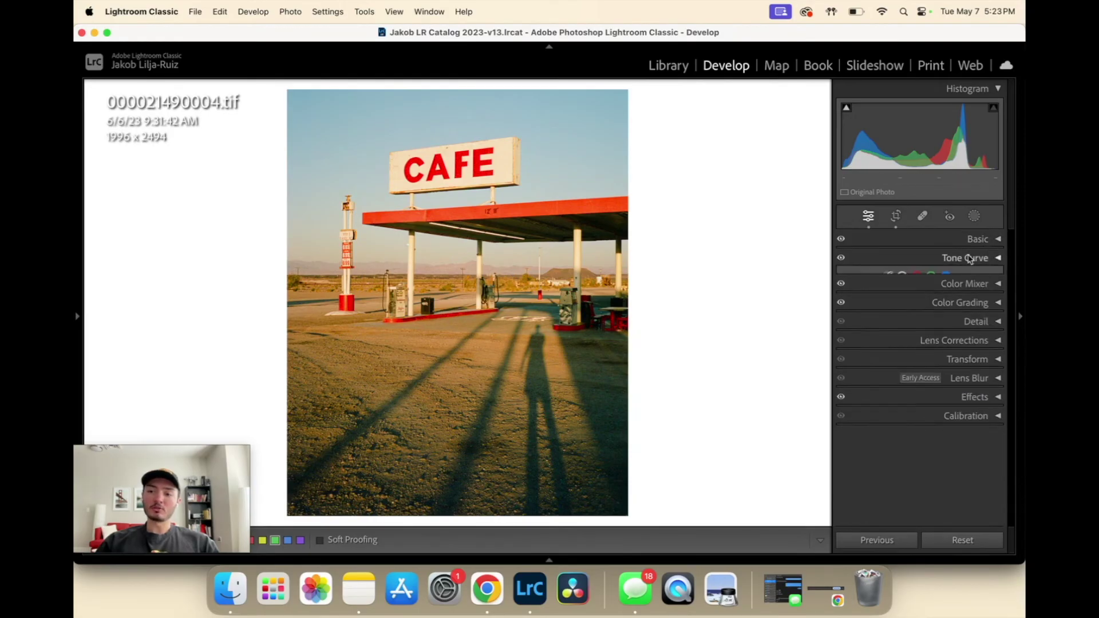
click(976, 258)
click(976, 259)
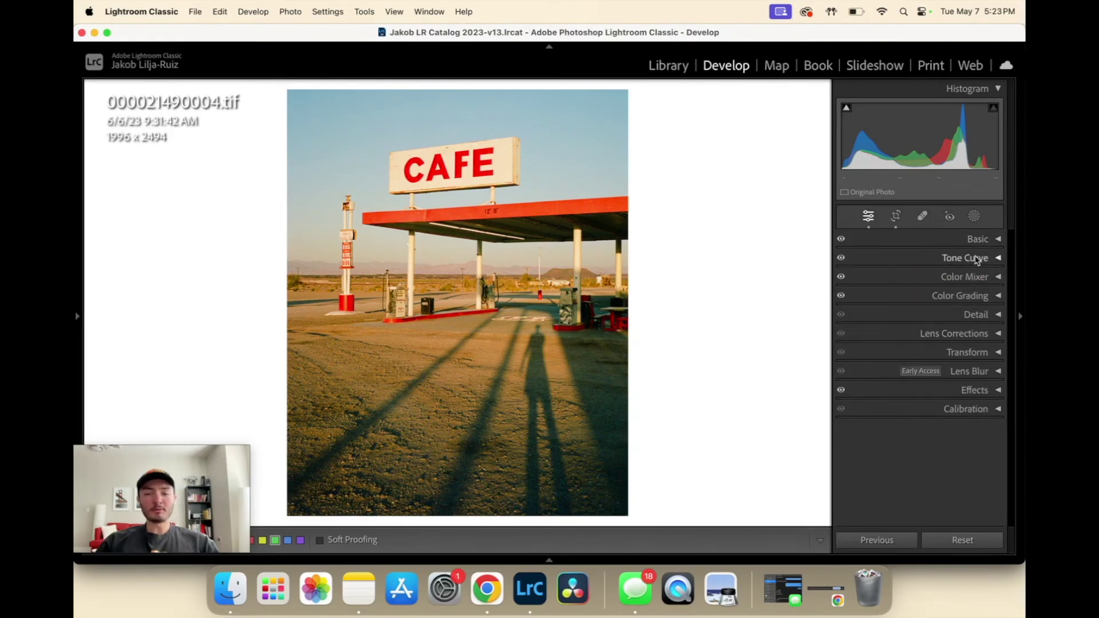